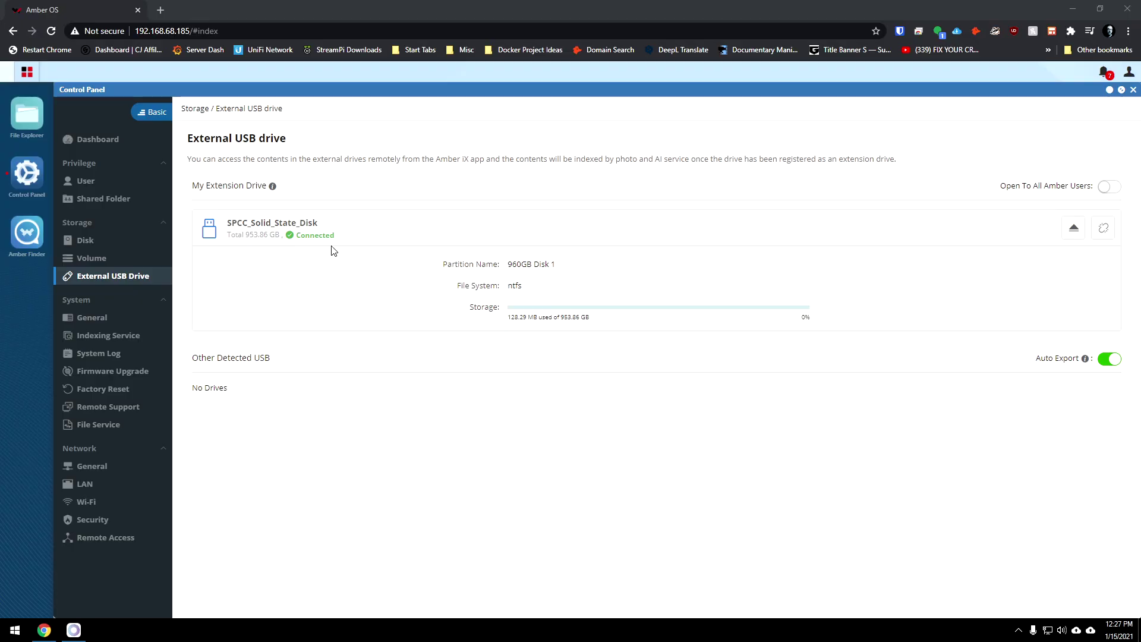
pyautogui.click(1104, 229)
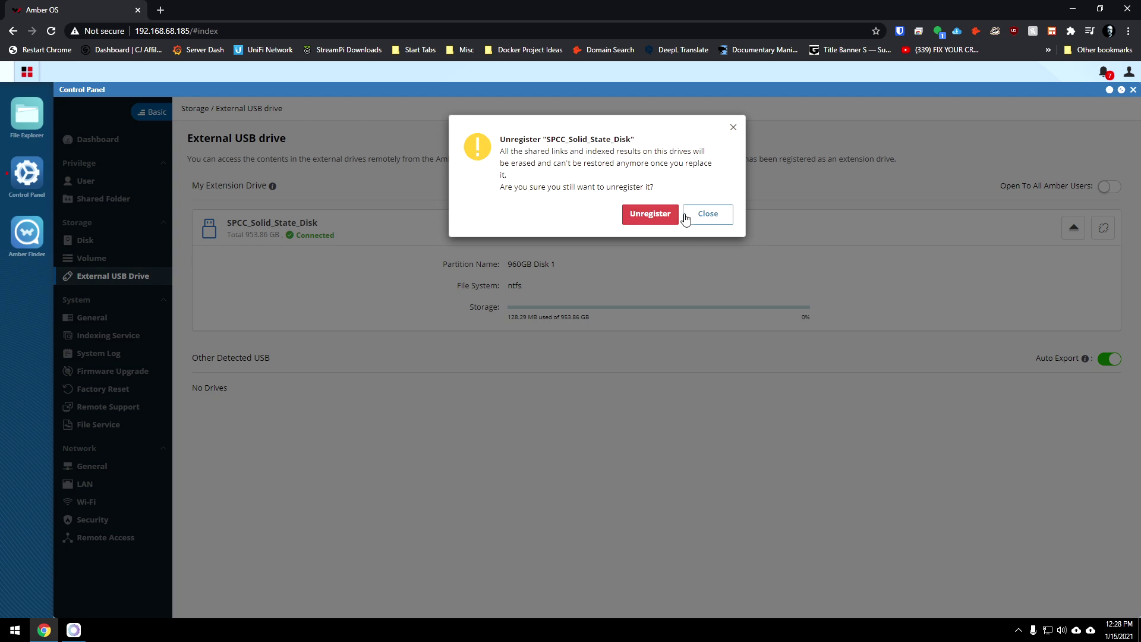
pyautogui.click(707, 213)
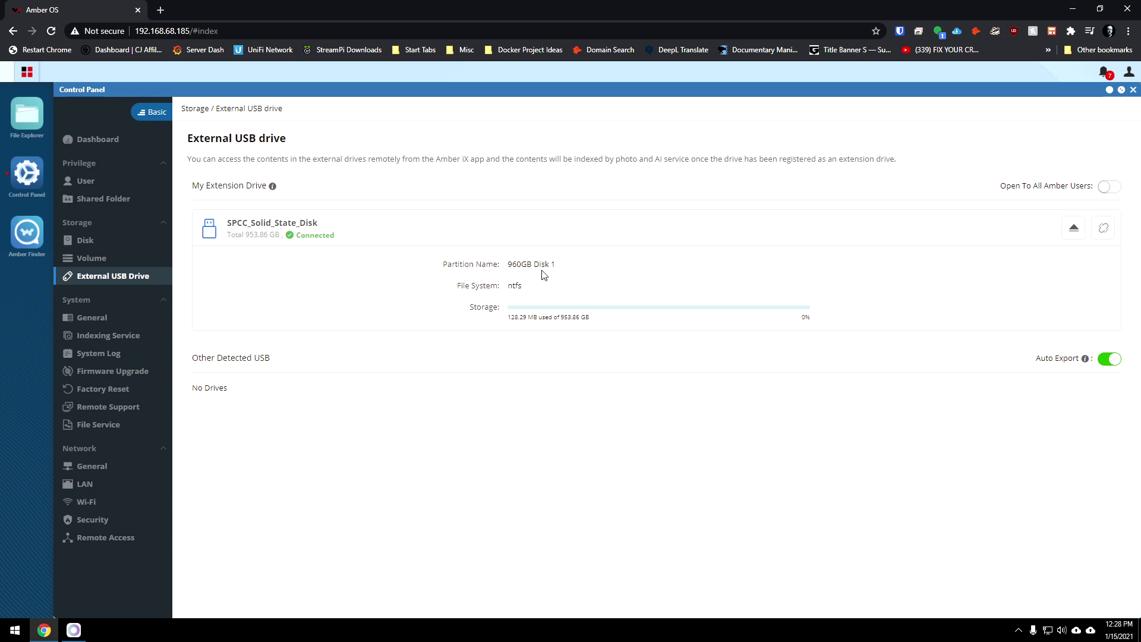
# - Bring Amber iX forward and open MyAmberX's exported data, scrolled down to 960GB Disk 1
pyautogui.click(74, 631)
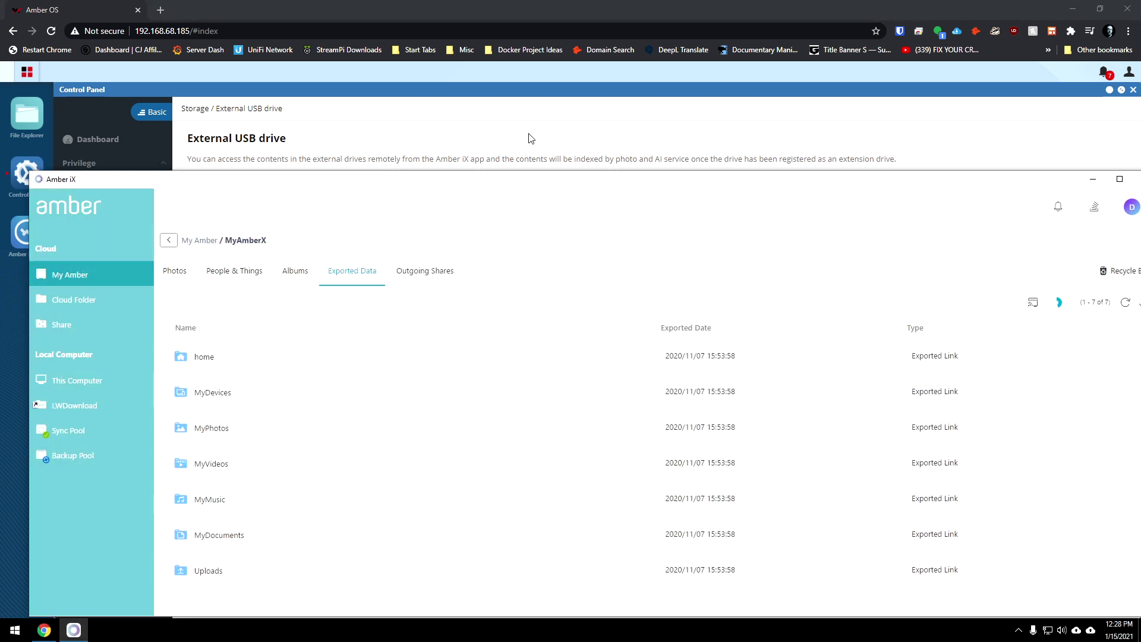
pyautogui.moveTo(499, 185); pyautogui.dragTo(547, 100)
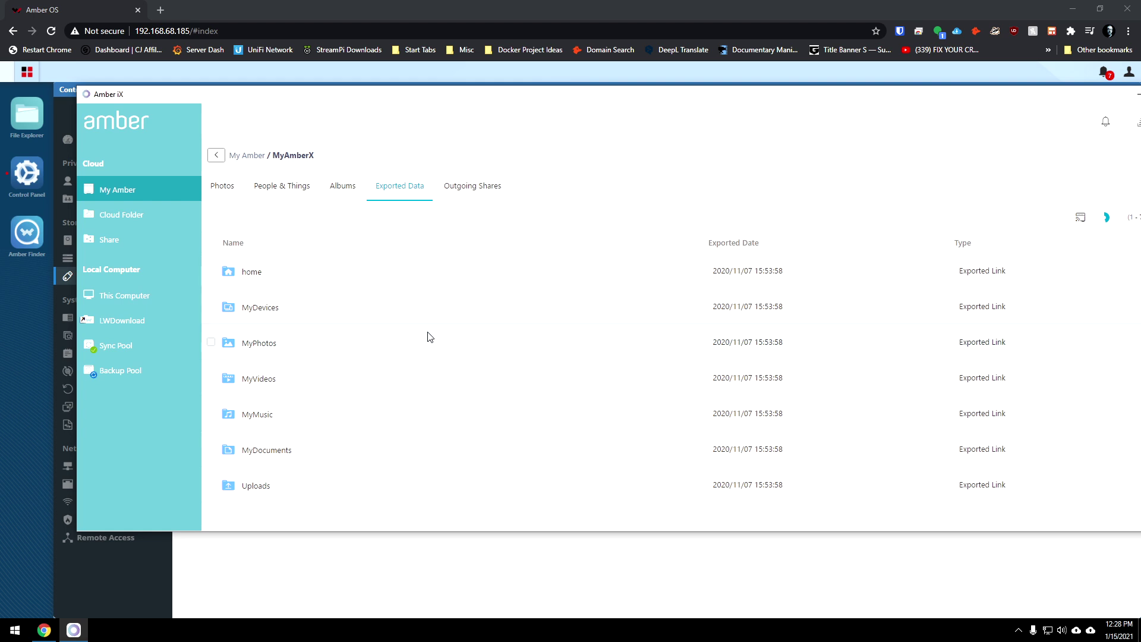
pyautogui.click(247, 156)
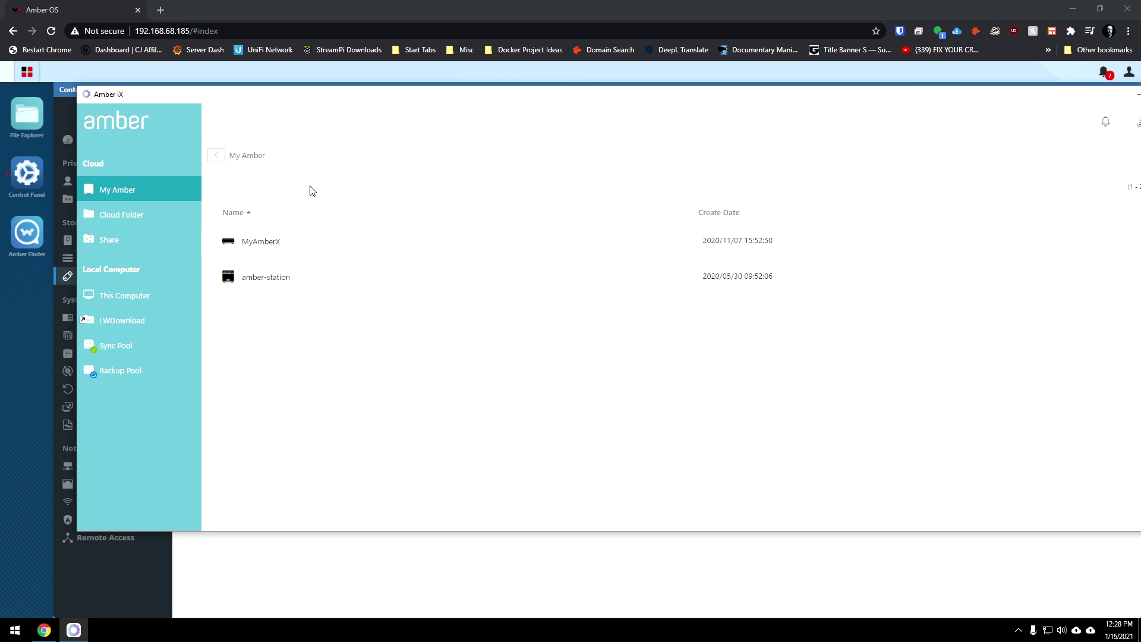
pyautogui.click(270, 241)
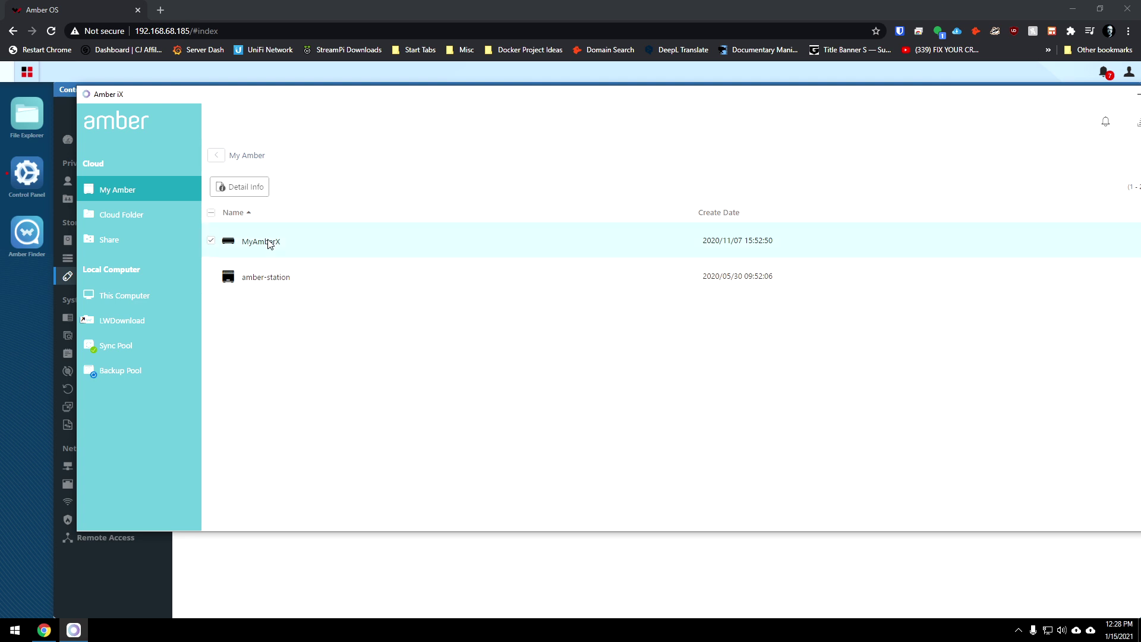
pyautogui.doubleClick(270, 241)
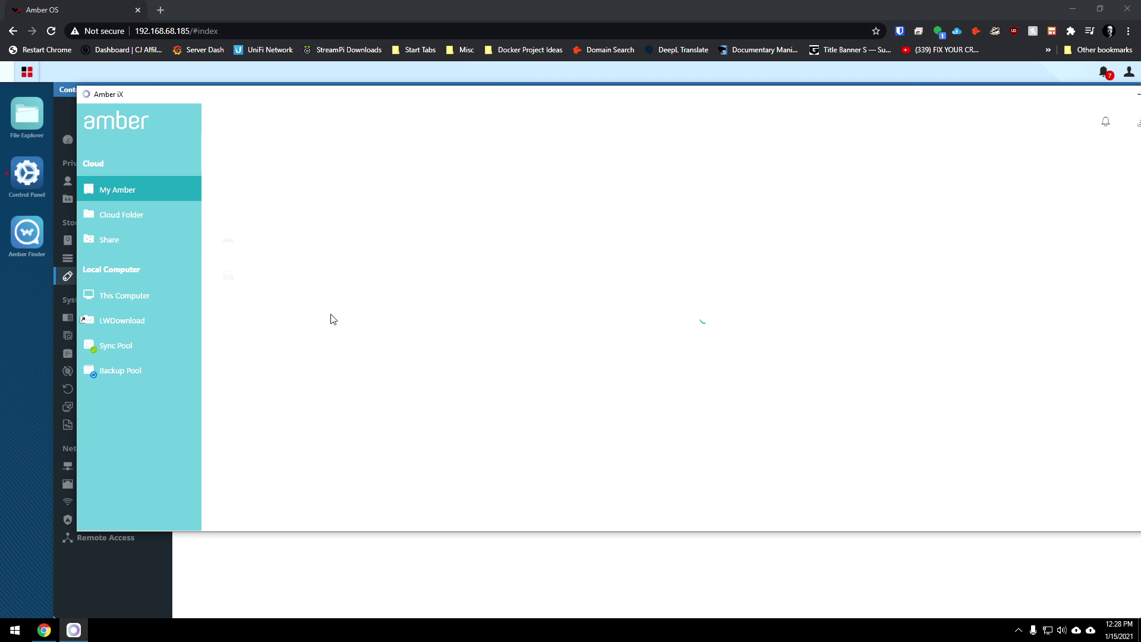
pyautogui.scroll(-1, 340, 360)
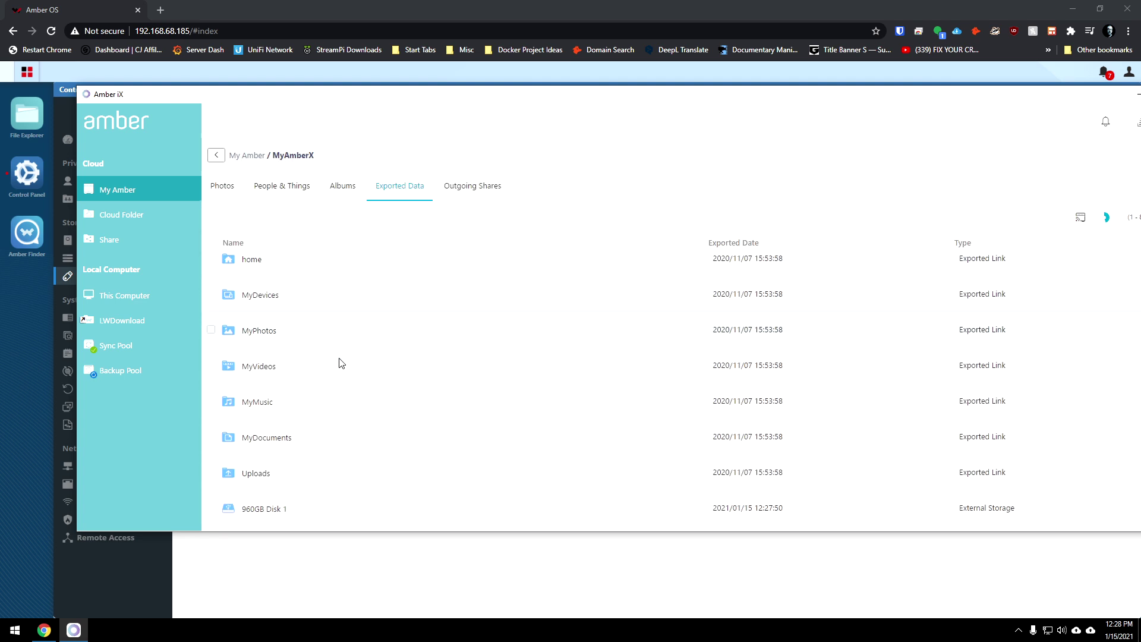
# - Open the 960GB Disk 1 folder and drop watermark.psd from the desktop into it
pyautogui.doubleClick(288, 511)
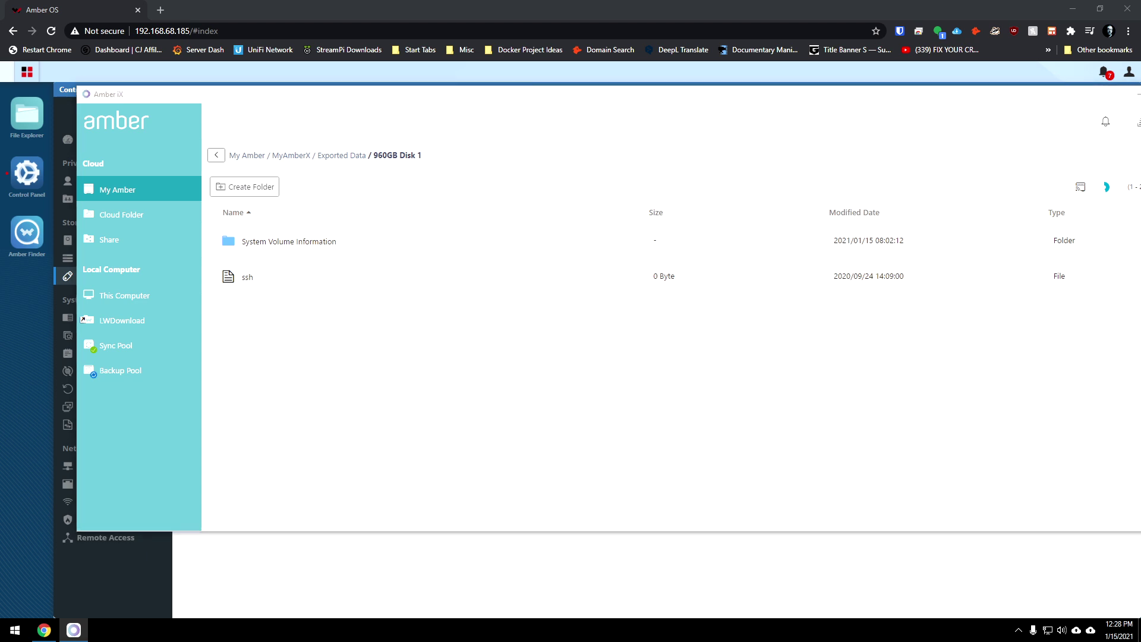
pyautogui.moveTo(315, 641); pyautogui.dragTo(362, 370)
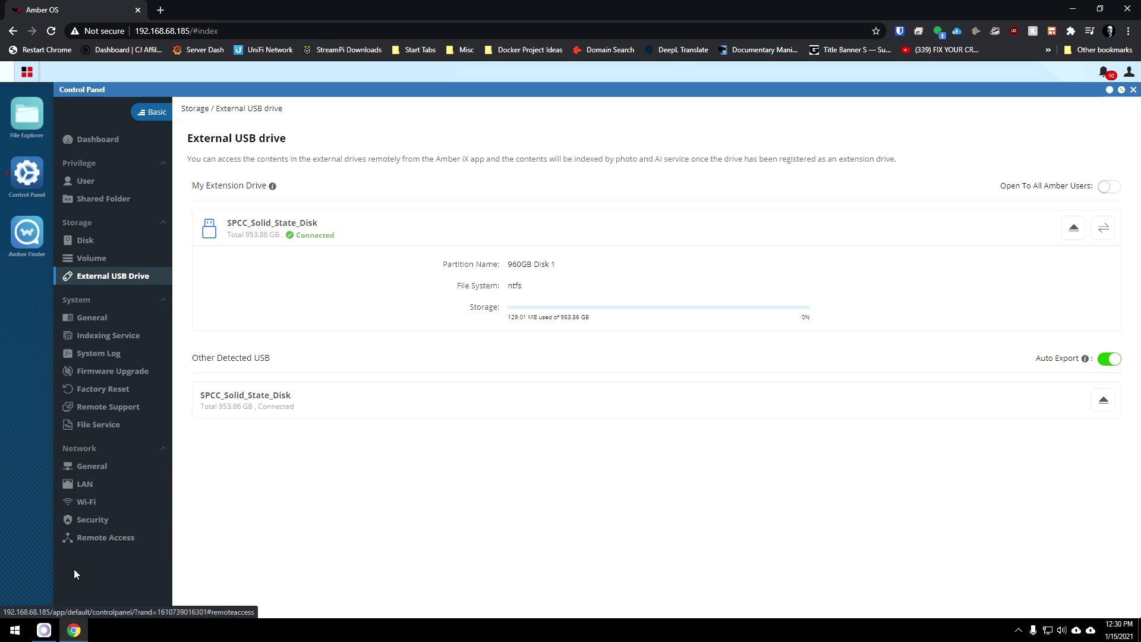
# - Upload the cookie JPG to My Amber > MyAmberX > 960GB Disk 1 and preview it
pyautogui.click(44, 630)
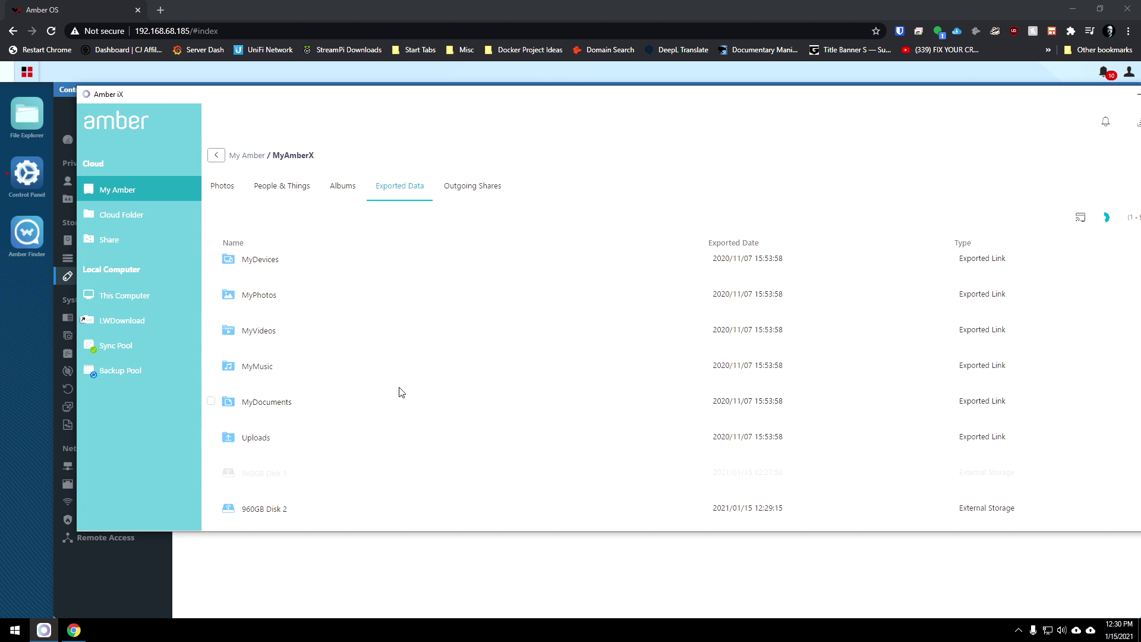
pyautogui.click(243, 156)
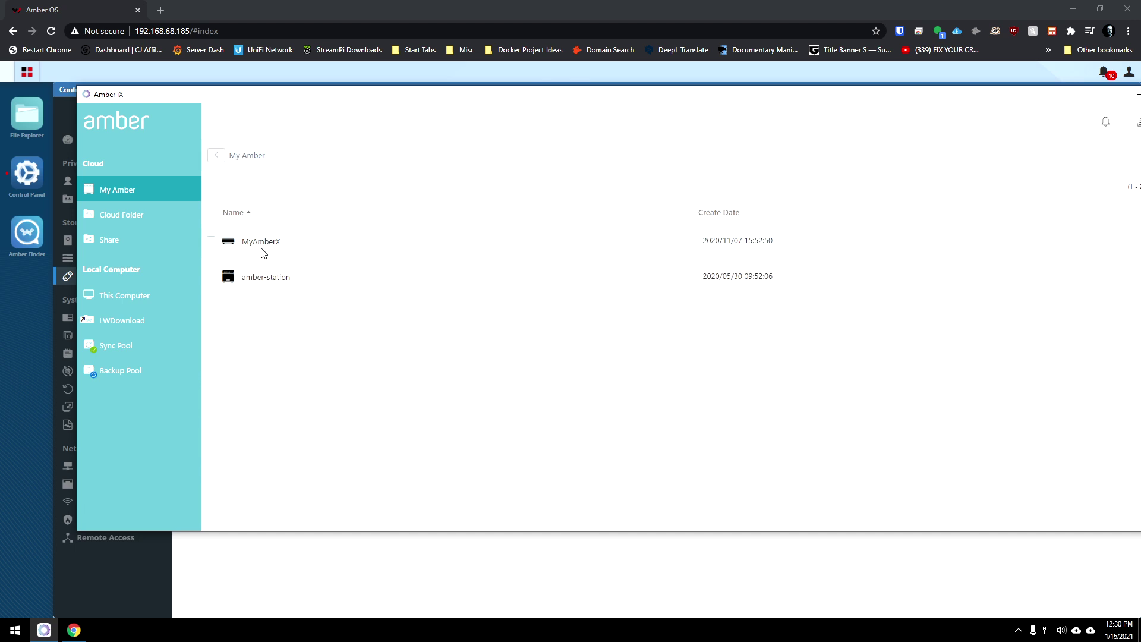
pyautogui.doubleClick(257, 246)
pyautogui.doubleClick(317, 480)
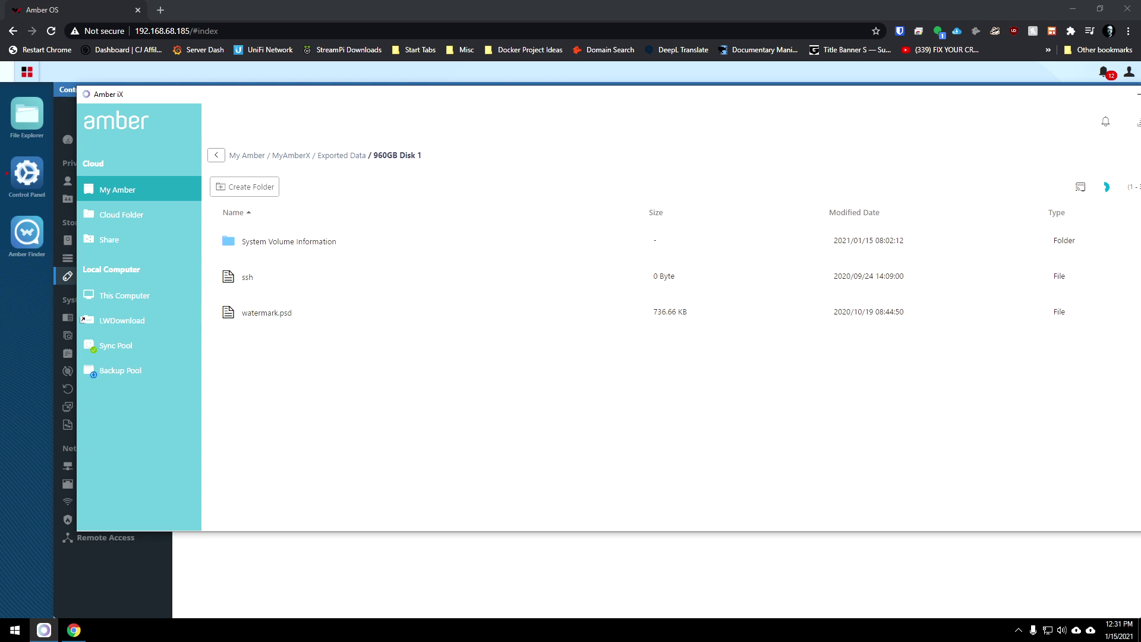
pyautogui.moveTo(0, 440); pyautogui.dragTo(397, 438)
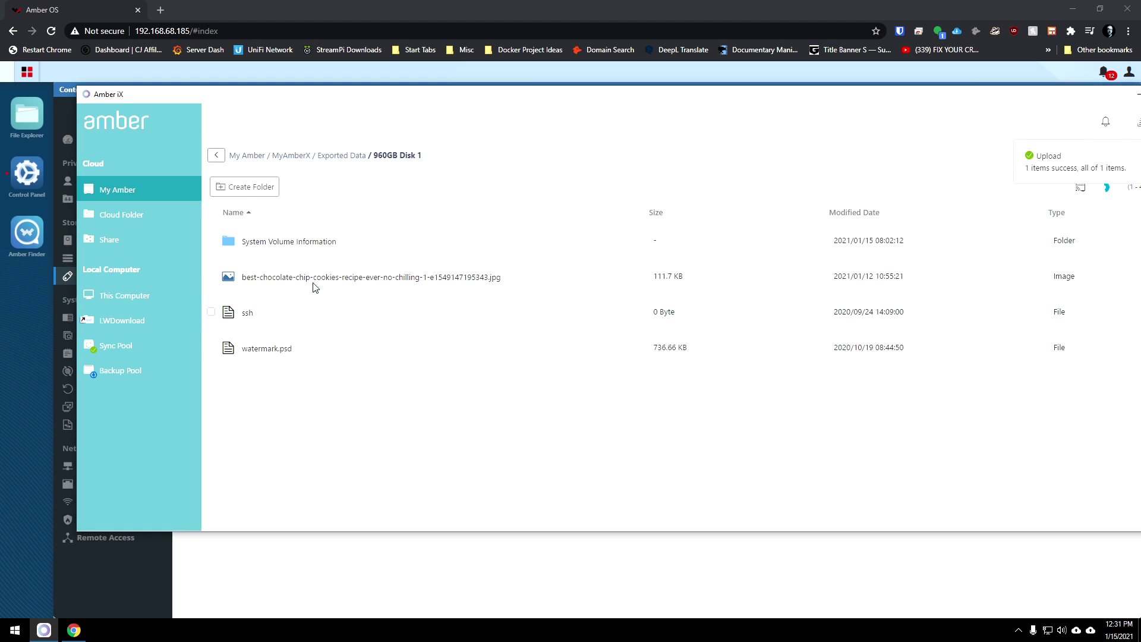
pyautogui.doubleClick(306, 282)
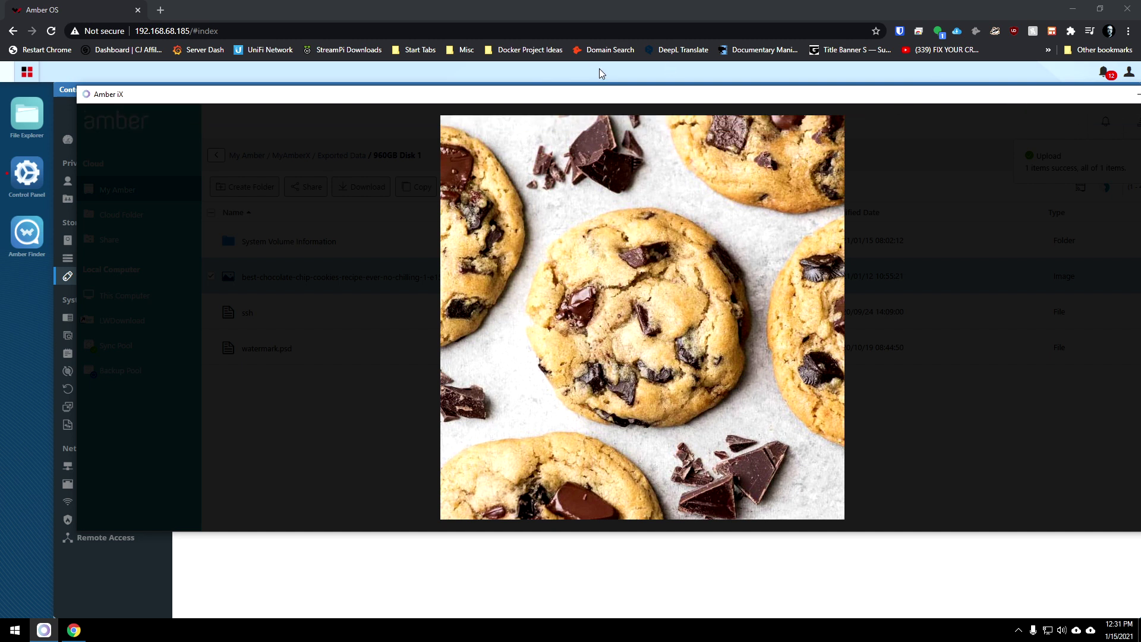
pyautogui.click(1117, 104)
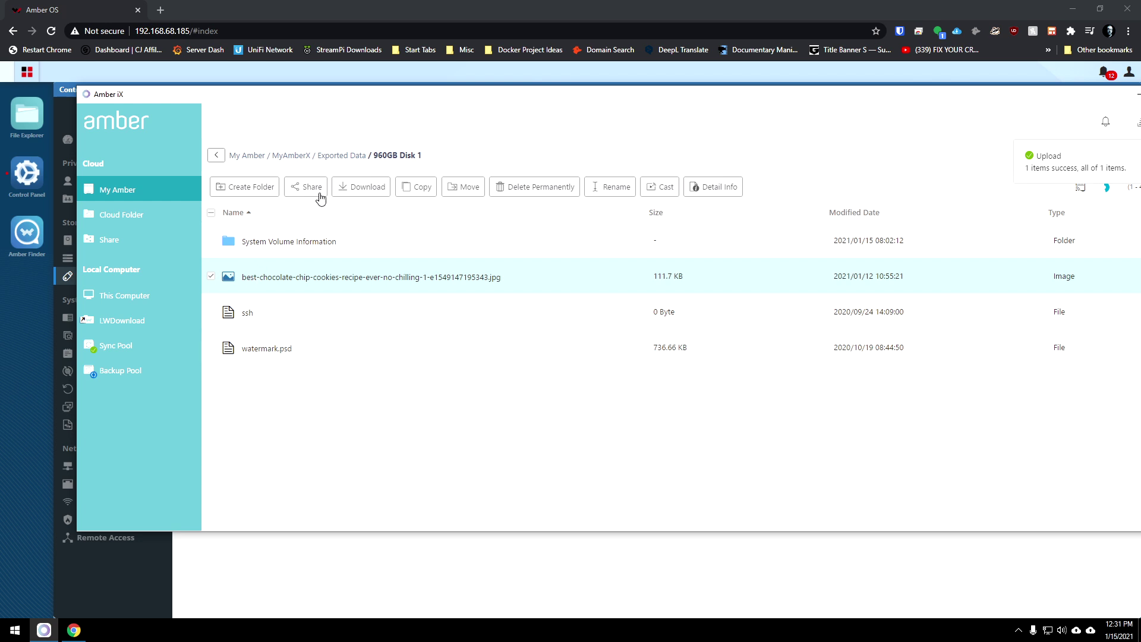
# - Put the calicat and fox .mpg videos into 960GB Disk 2, then return to MyAmberX
pyautogui.click(285, 159)
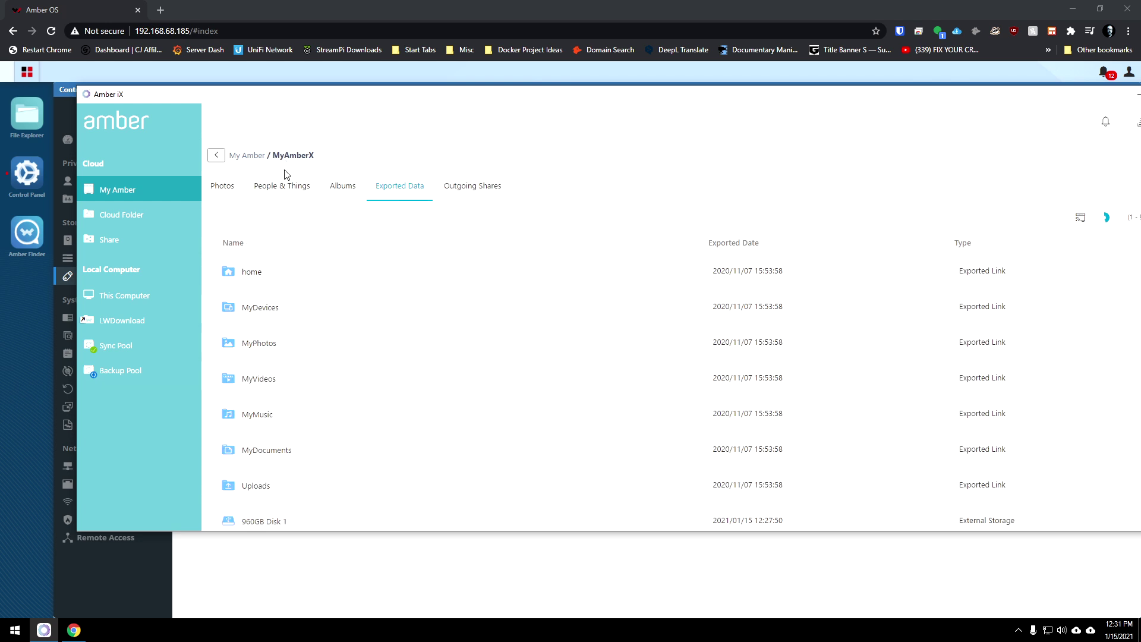
pyautogui.click(284, 505)
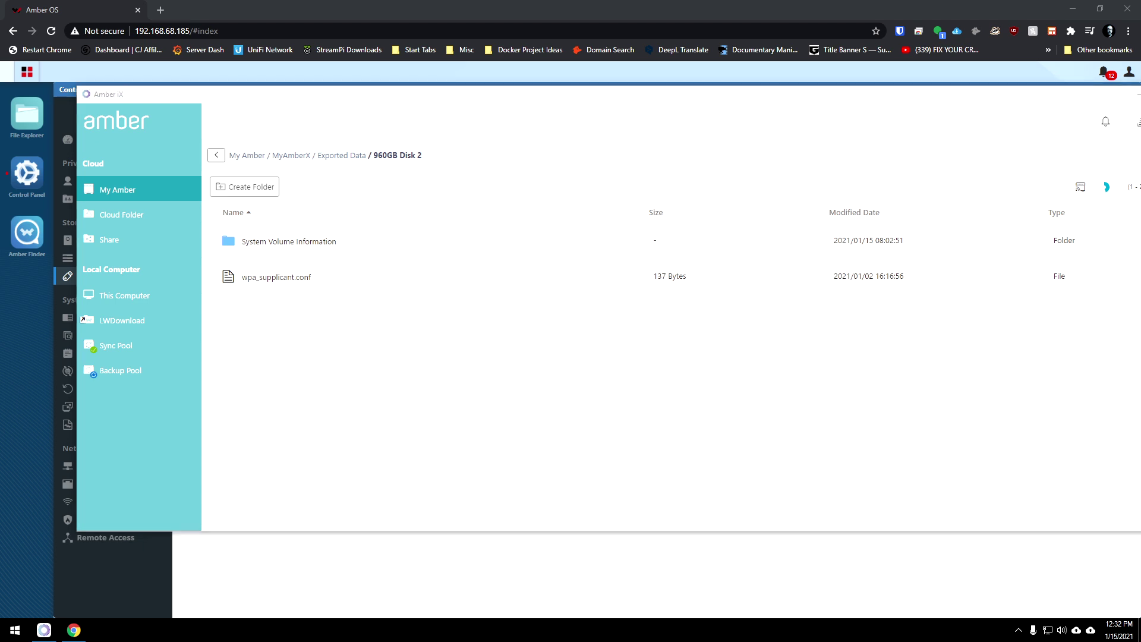
pyautogui.moveTo(502, 618); pyautogui.dragTo(456, 404)
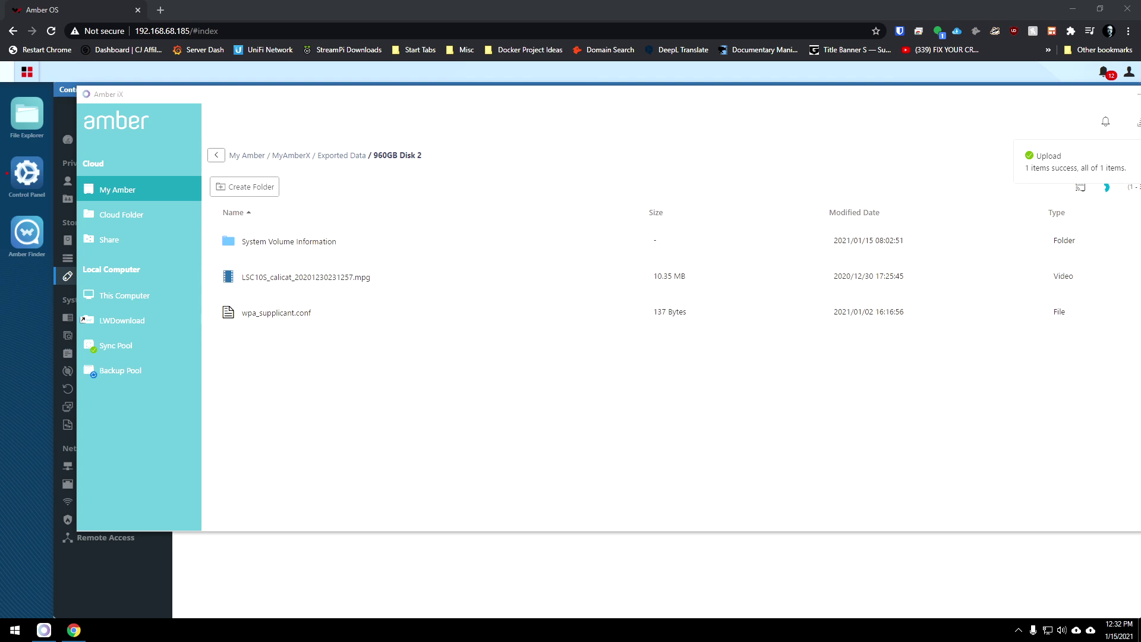
pyautogui.moveTo(479, 523); pyautogui.dragTo(482, 435)
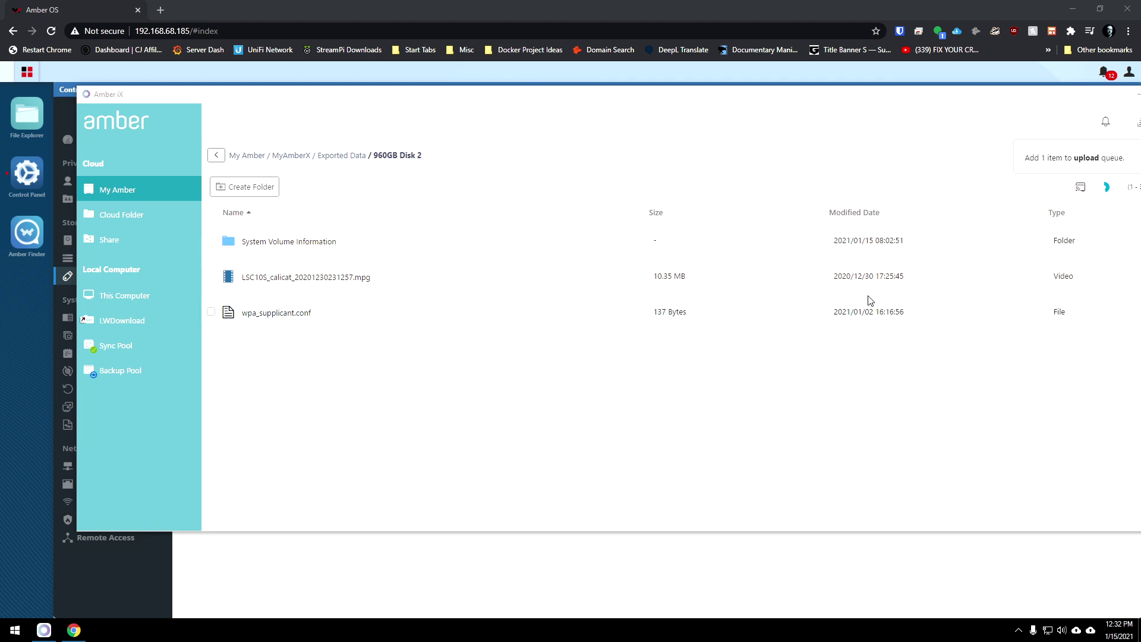
pyautogui.click(1072, 166)
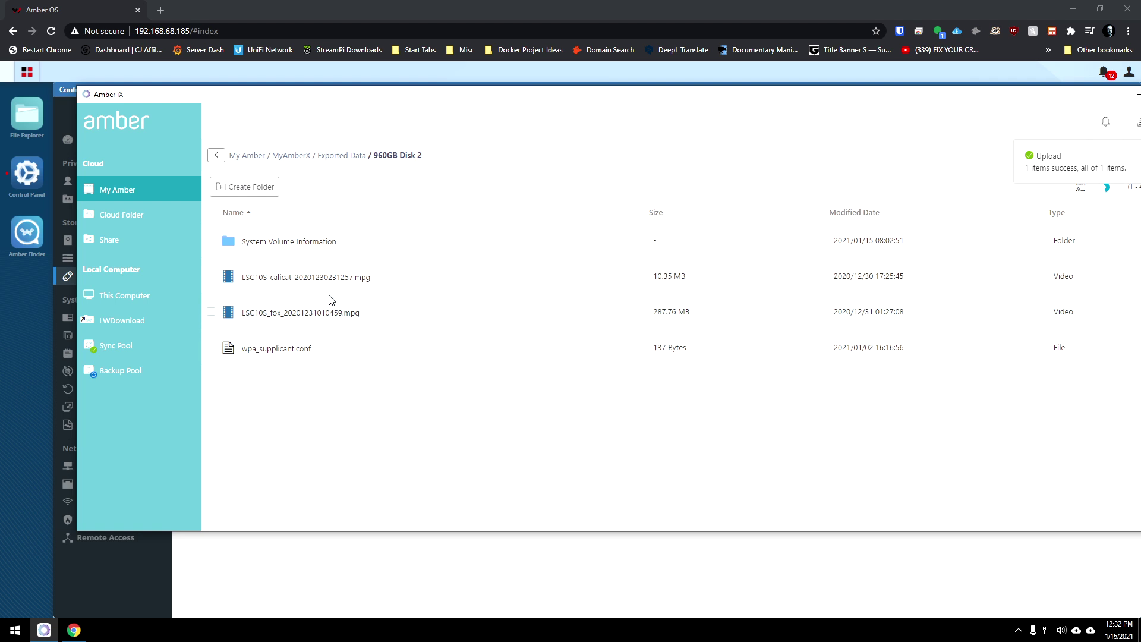
pyautogui.click(290, 155)
pyautogui.scroll(-1, 383, 416)
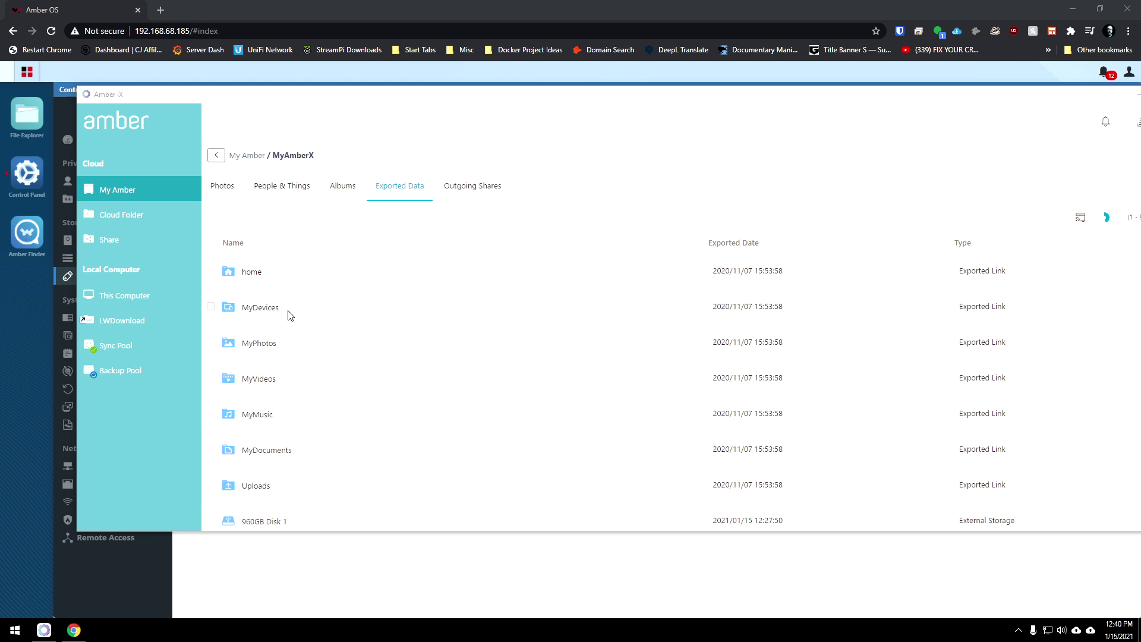
# - Look into the MyDevices and MyPhotos exported folders, then open 960GB Disk 1
pyautogui.scroll(-1, 291, 315)
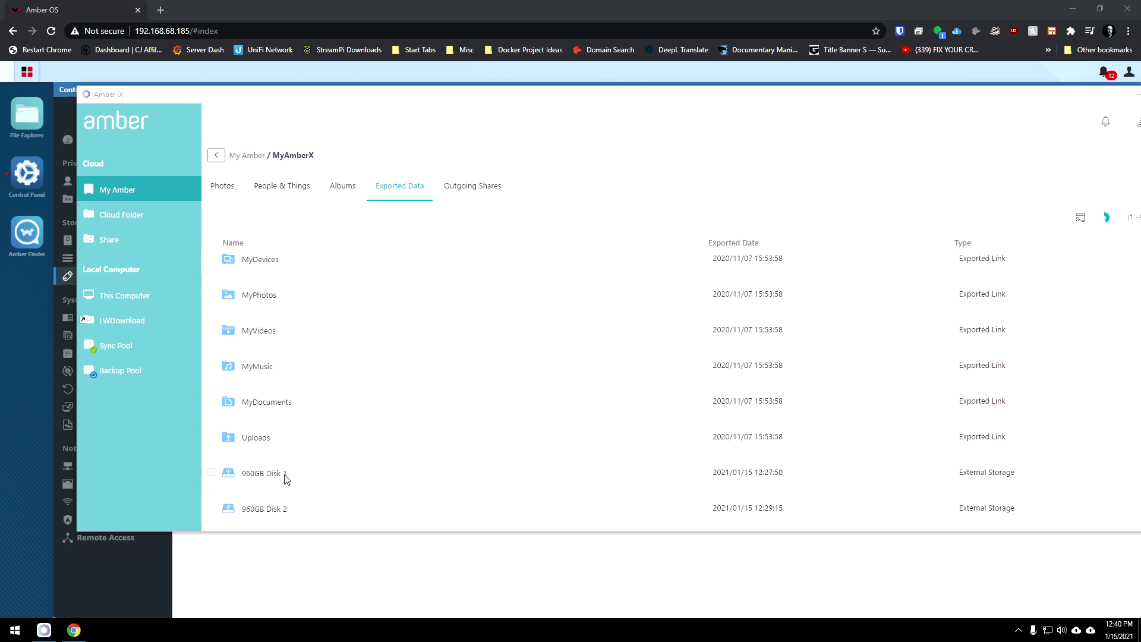
pyautogui.scroll(1, 285, 382)
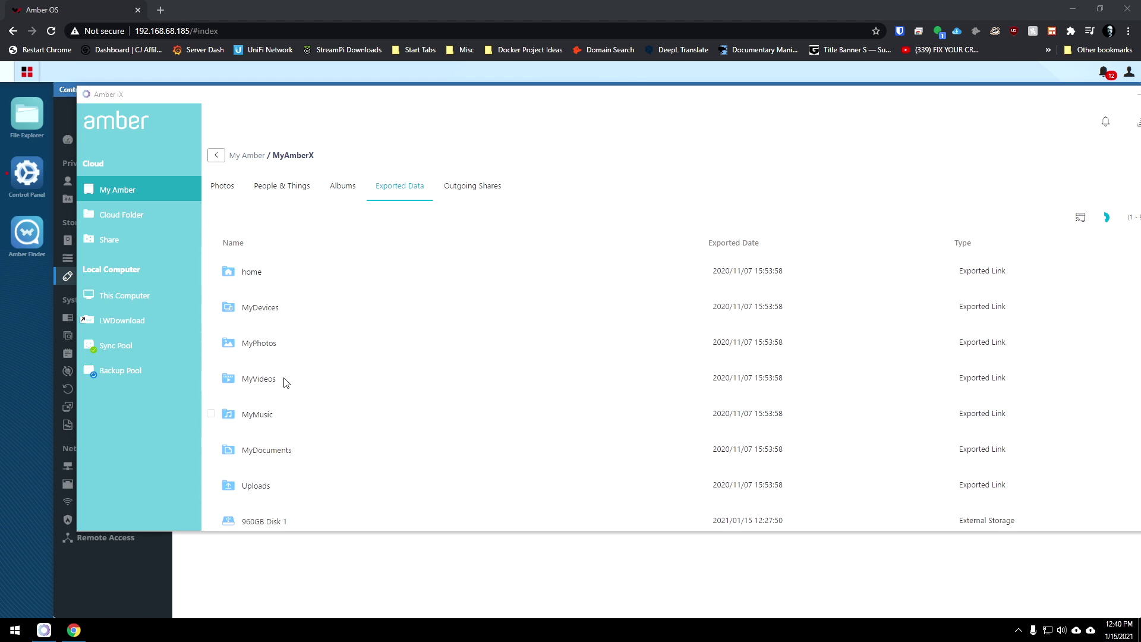
pyautogui.doubleClick(266, 309)
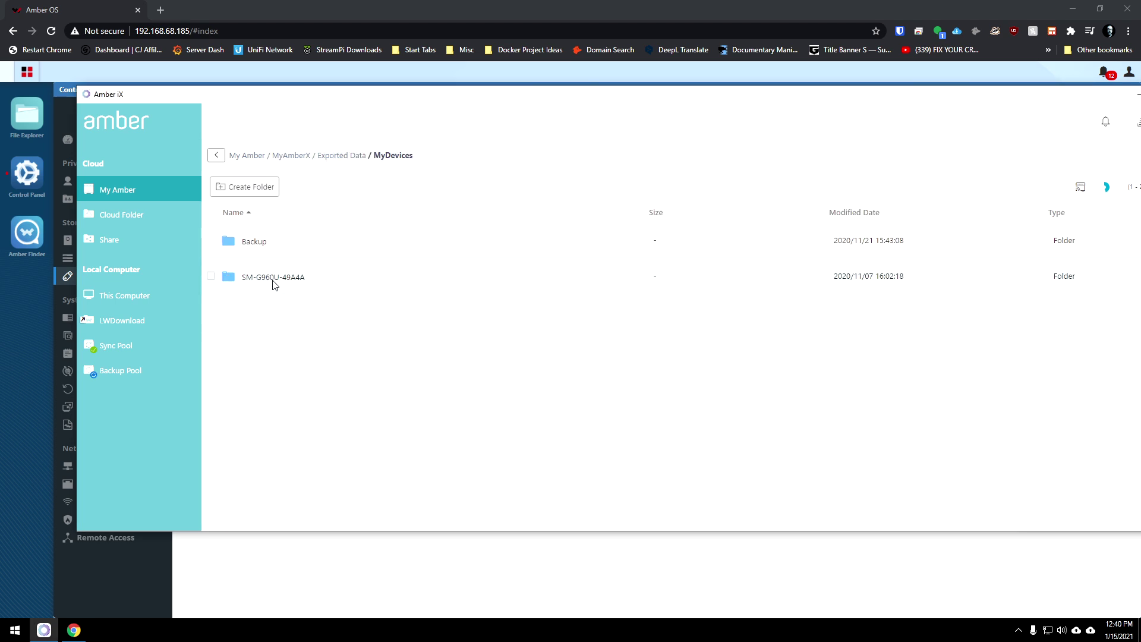
pyautogui.click(334, 156)
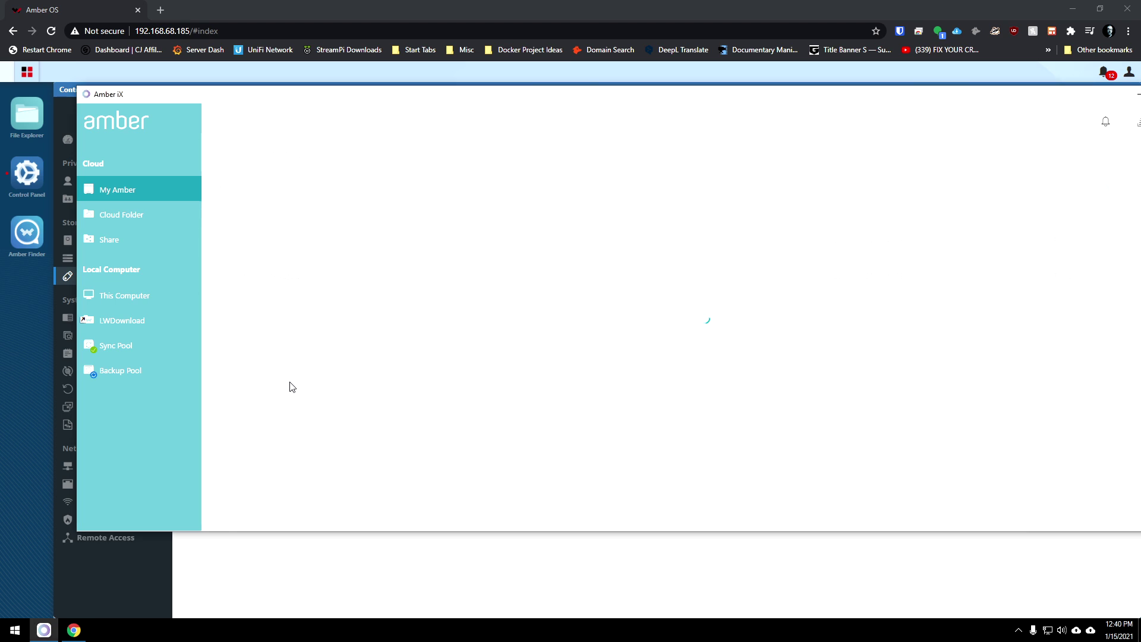
pyautogui.doubleClick(275, 348)
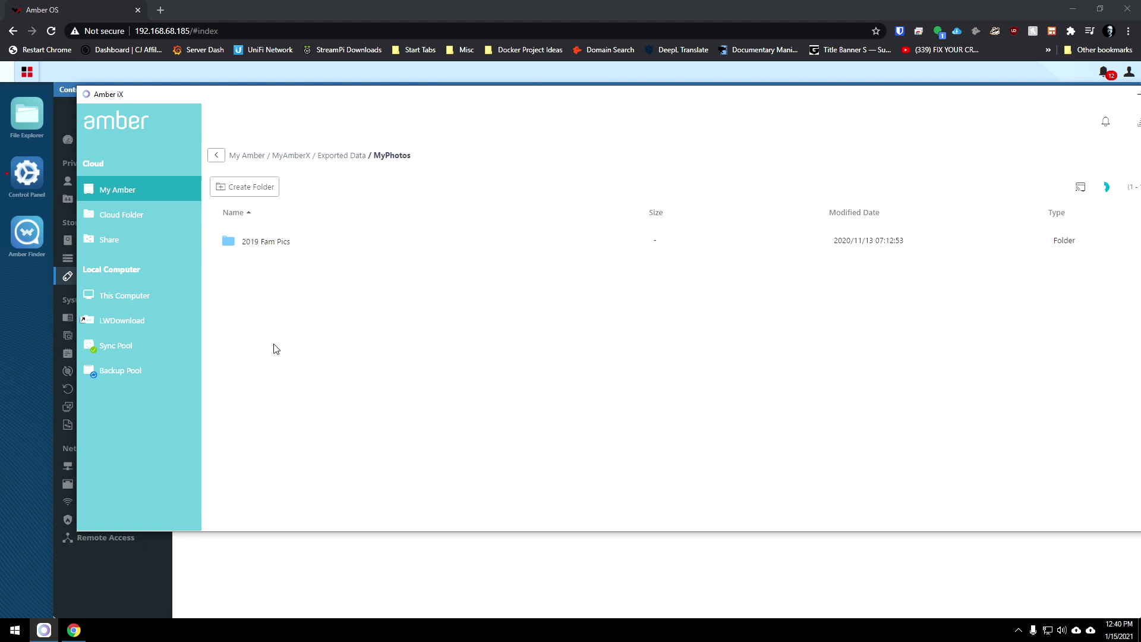
pyautogui.click(329, 155)
pyautogui.scroll(-1, 270, 484)
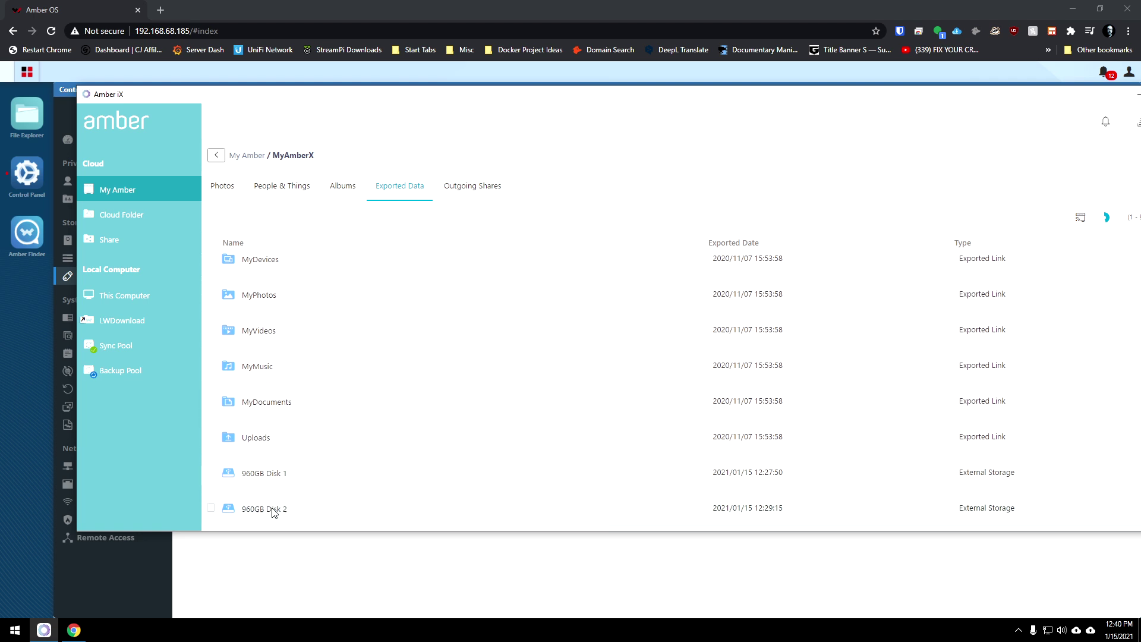
pyautogui.doubleClick(273, 474)
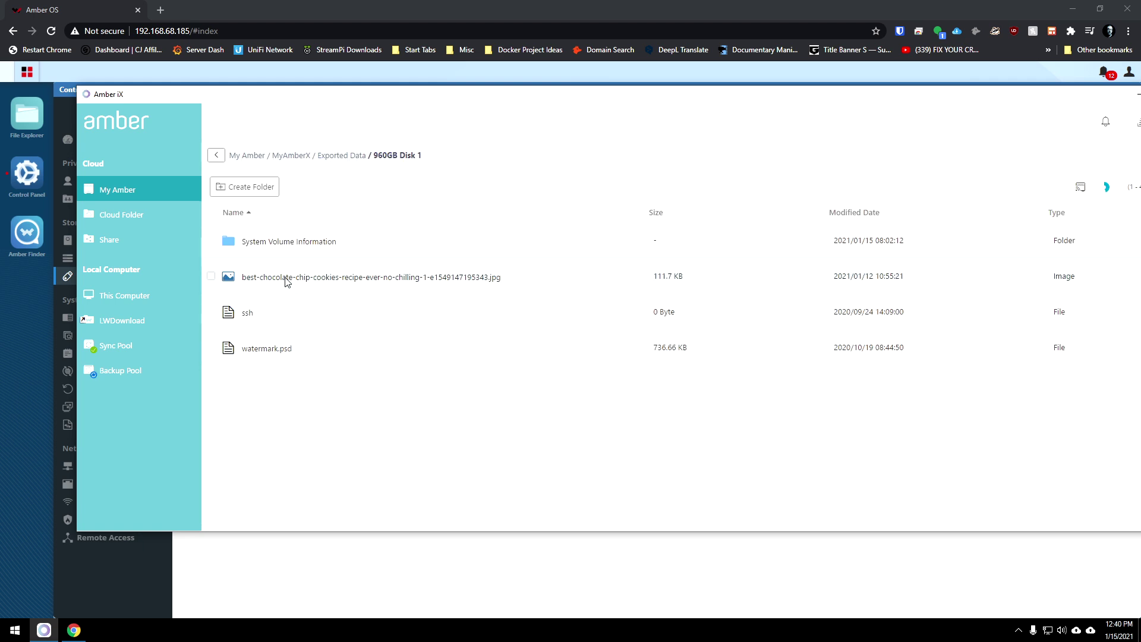
# - Start sharing the cookie JPG and set its share expiration to Never
pyautogui.rightClick(345, 281)
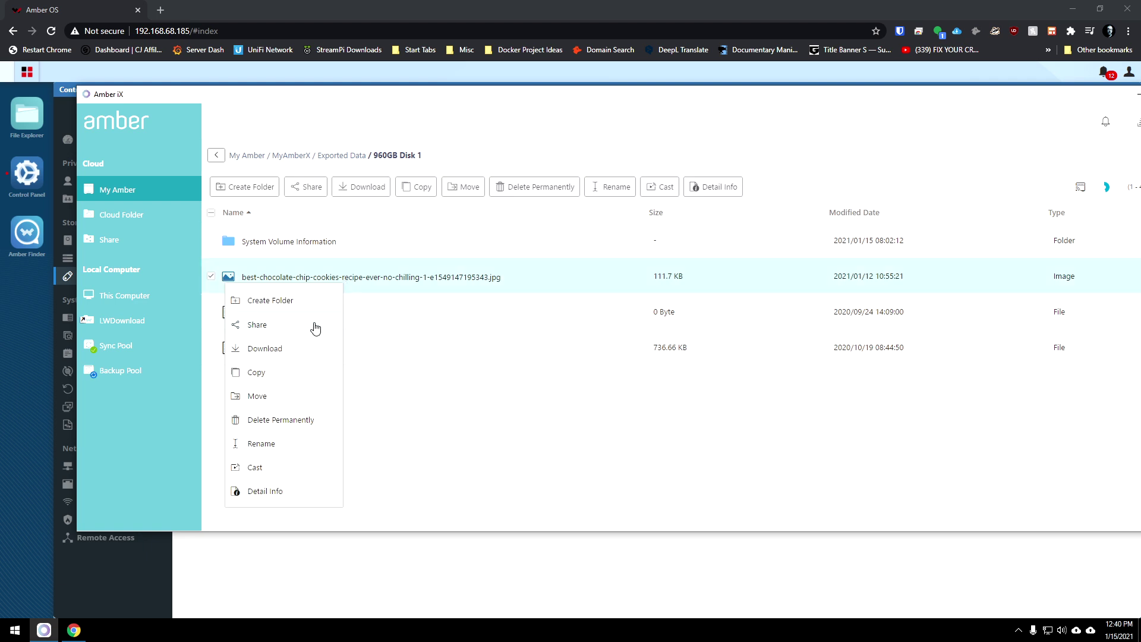
pyautogui.click(314, 324)
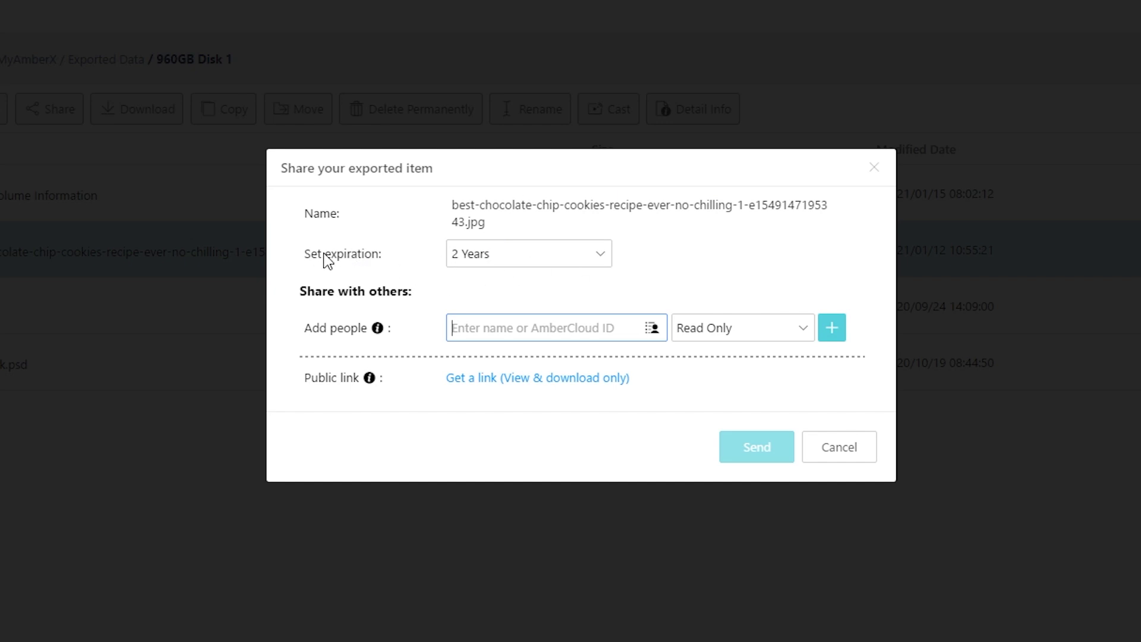
pyautogui.click(462, 255)
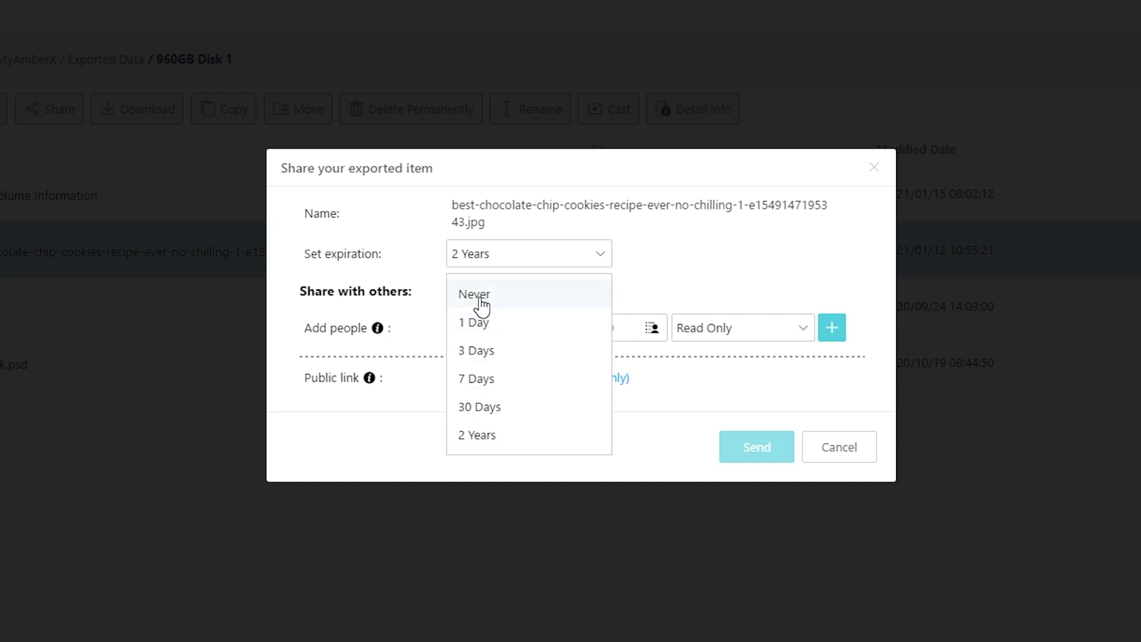
pyautogui.click(477, 297)
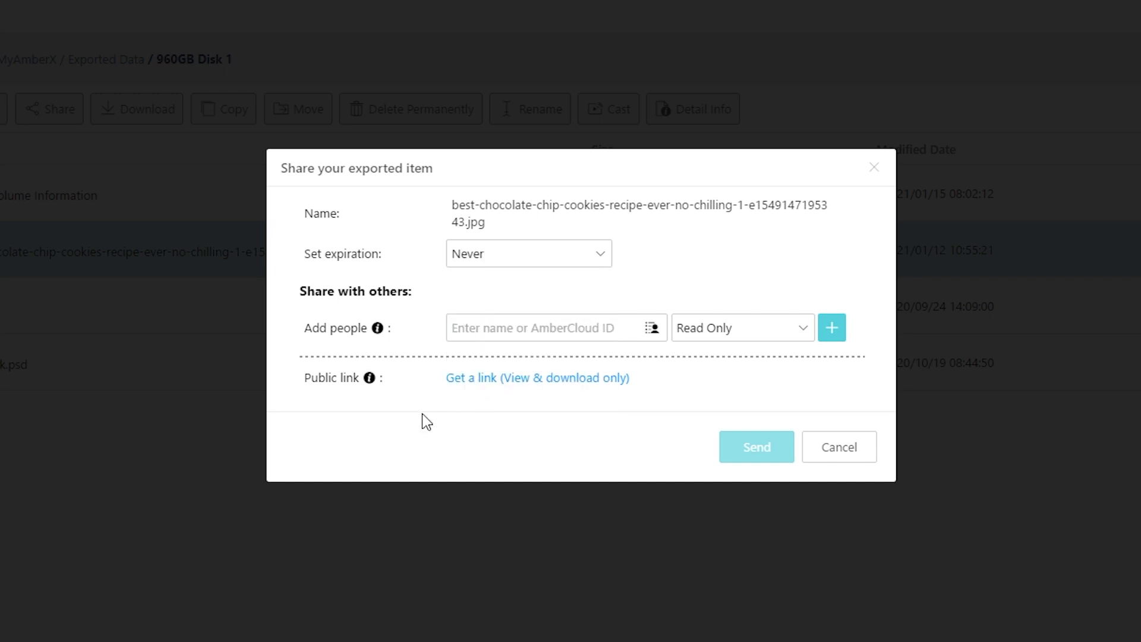
# - Review the permission levels available for added people, then dismiss the list
pyautogui.click(471, 329)
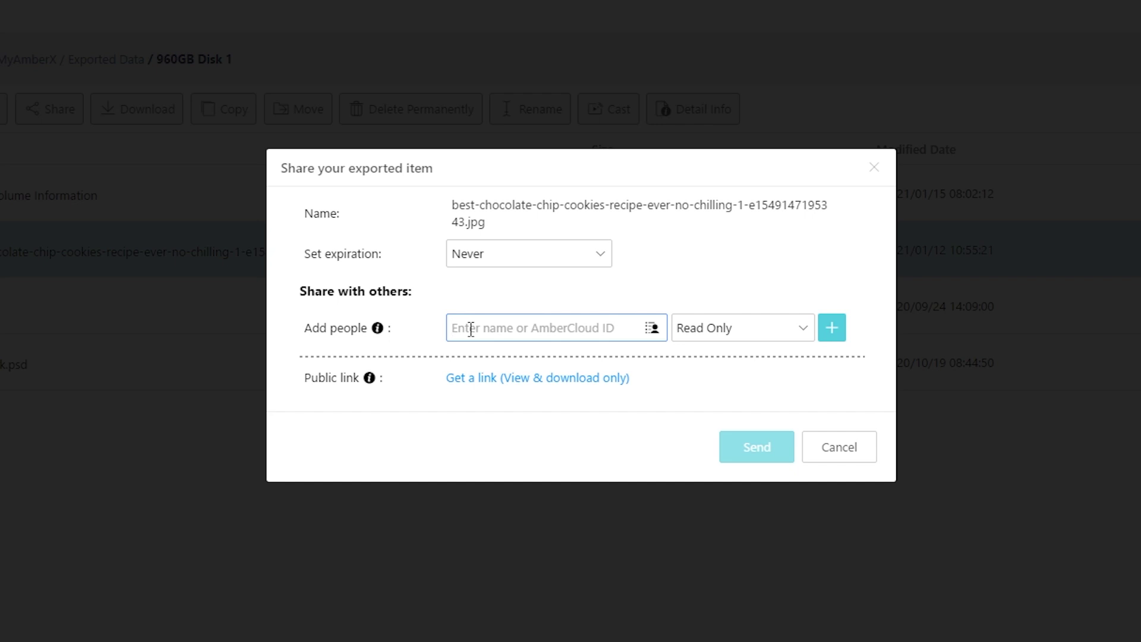
pyautogui.click(695, 334)
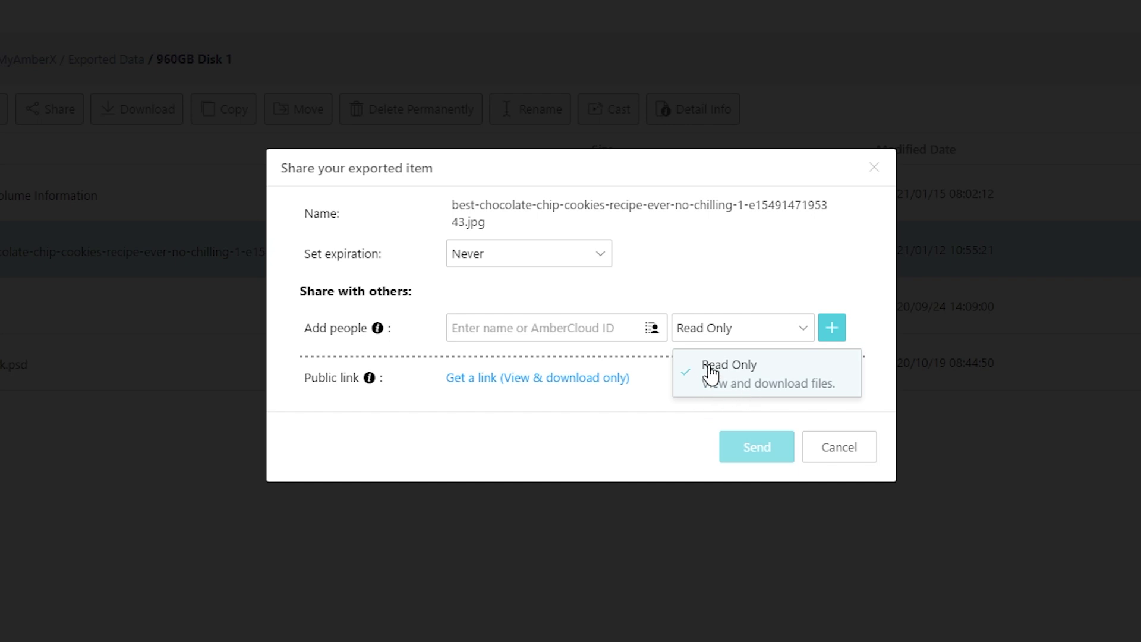
pyautogui.click(591, 455)
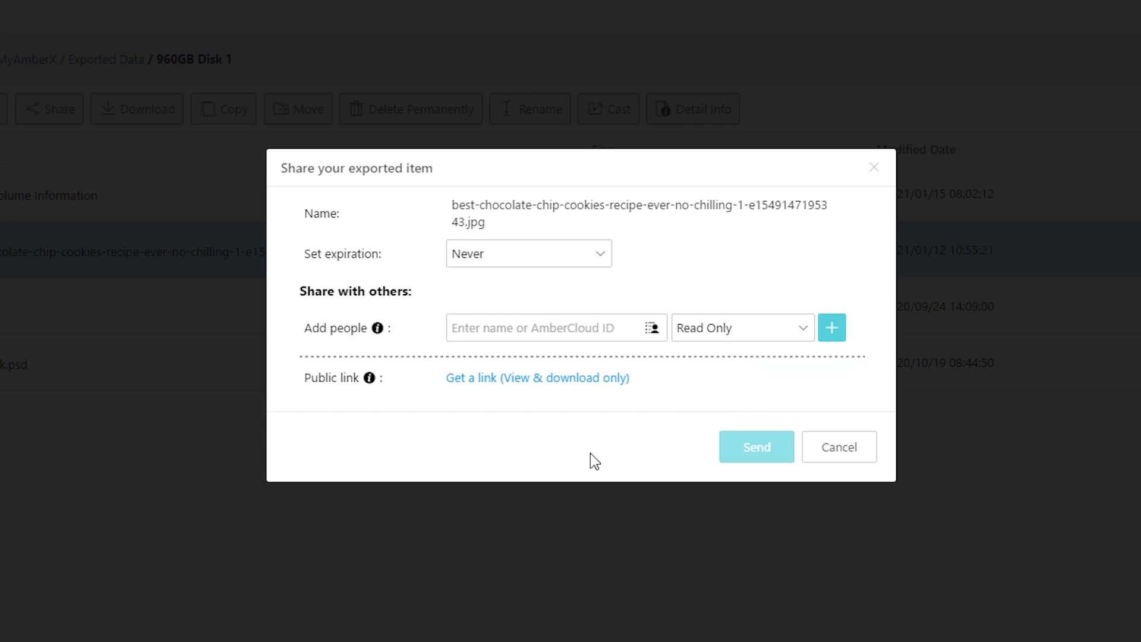
# - Generate and copy a public link, then send the image to a contact's e-mail address
pyautogui.click(498, 380)
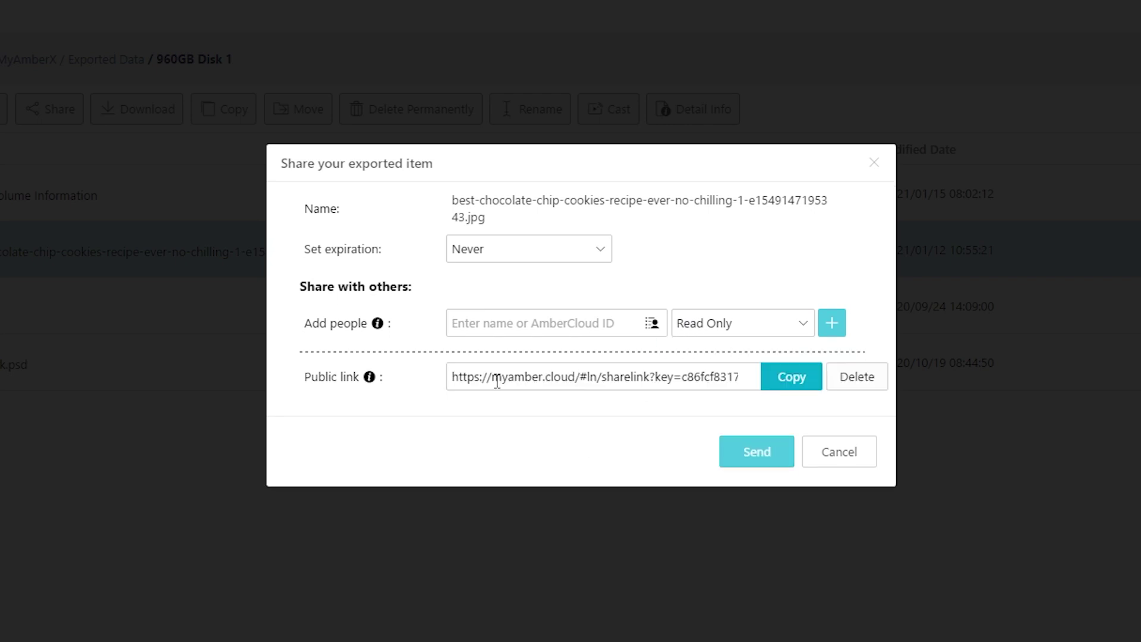
pyautogui.click(802, 385)
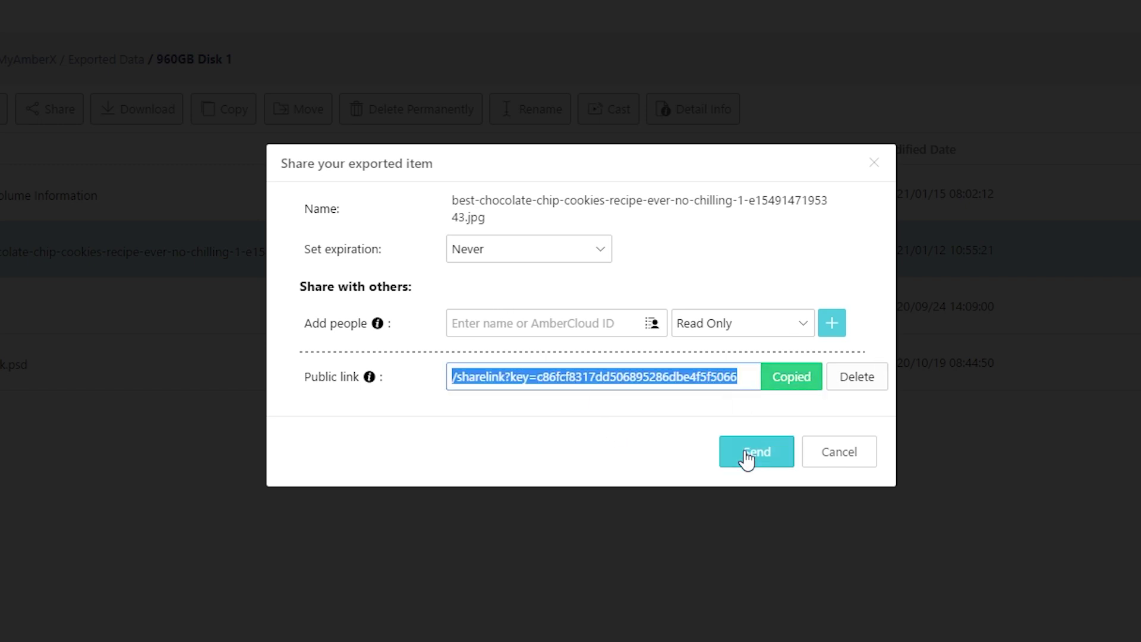
pyautogui.click(525, 329)
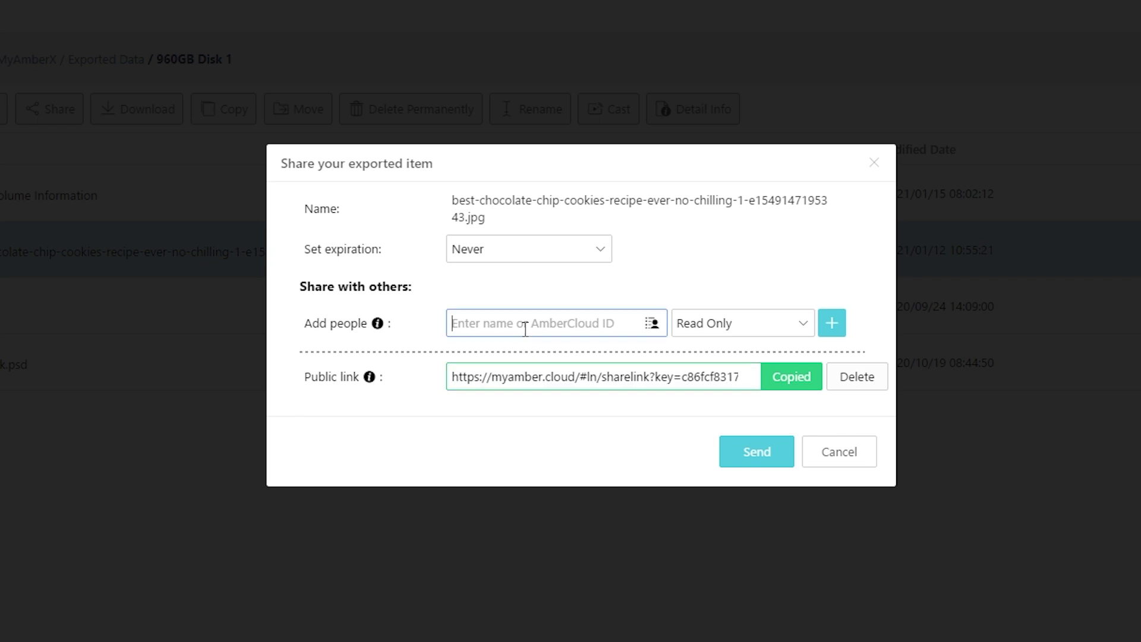
pyautogui.write('davidn')
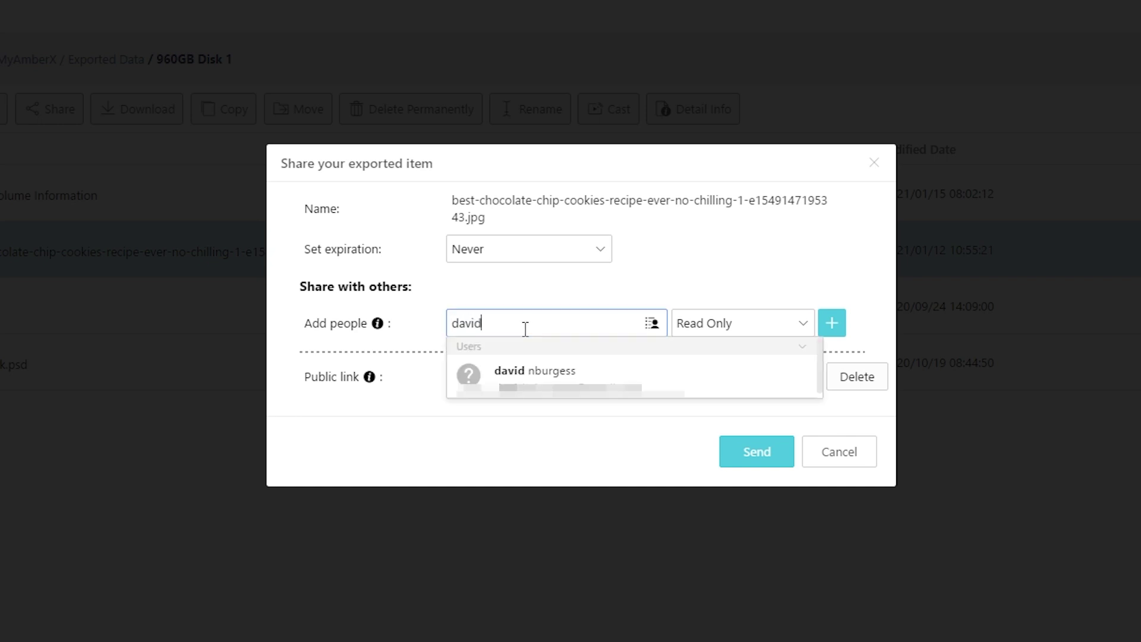
pyautogui.click(525, 386)
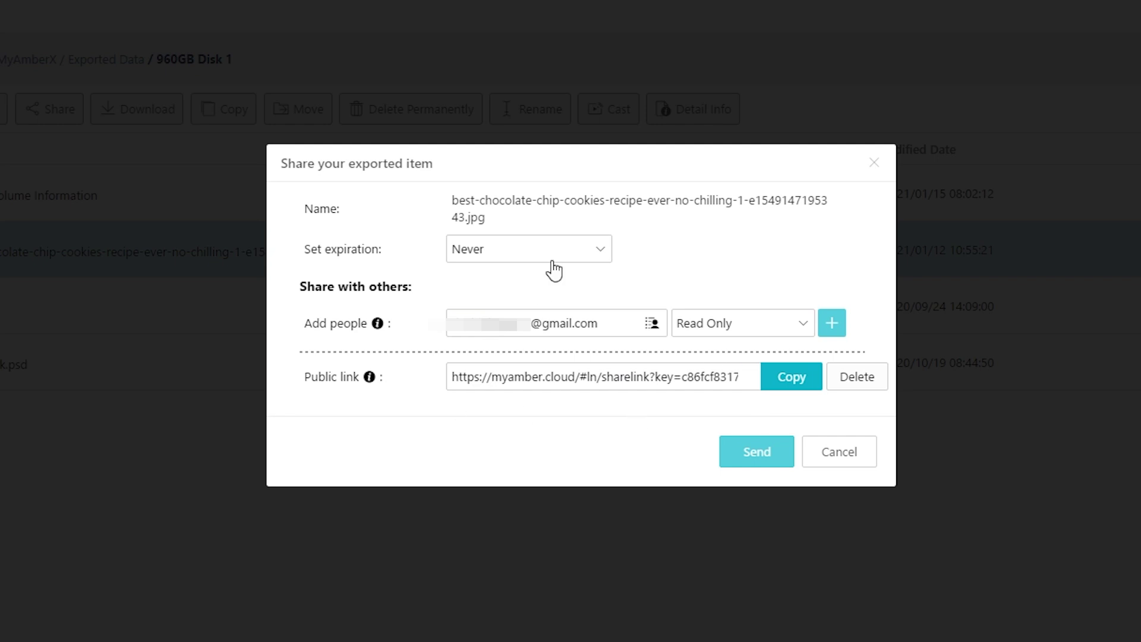
pyautogui.click(767, 461)
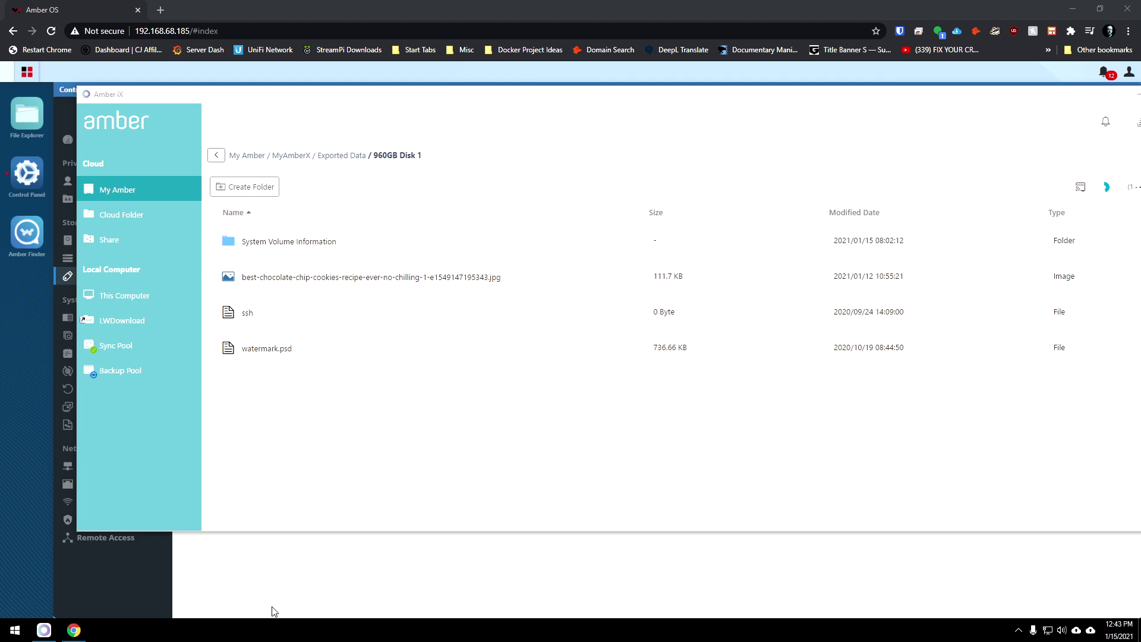
# - Reopen the cookie JPG's share details and copy its public myamber.cloud link
pyautogui.rightClick(344, 292)
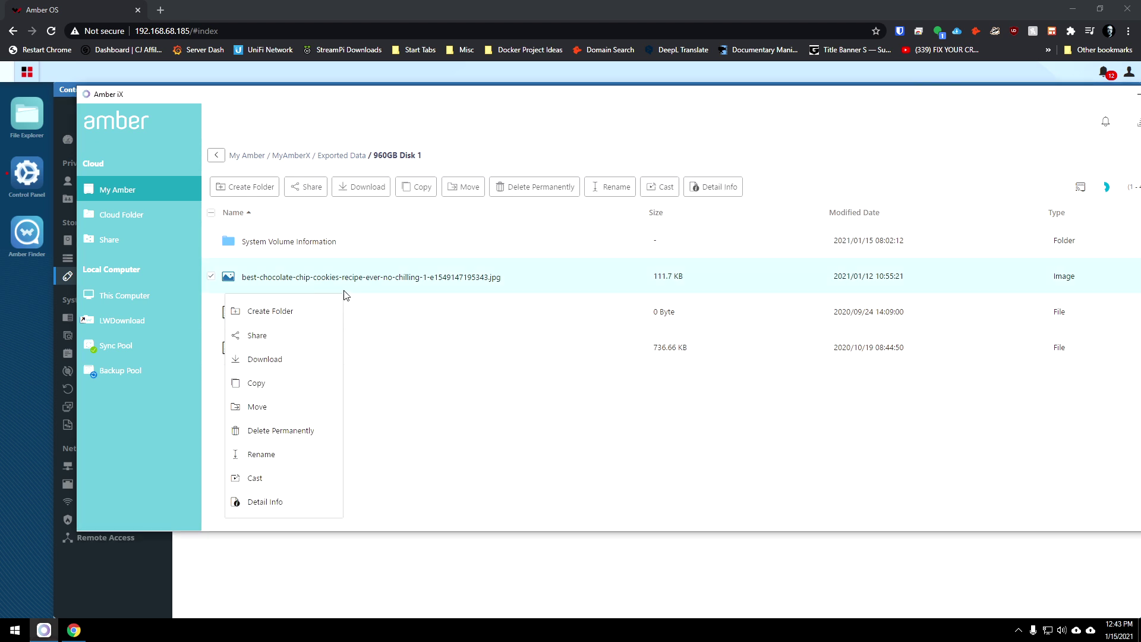
pyautogui.click(295, 344)
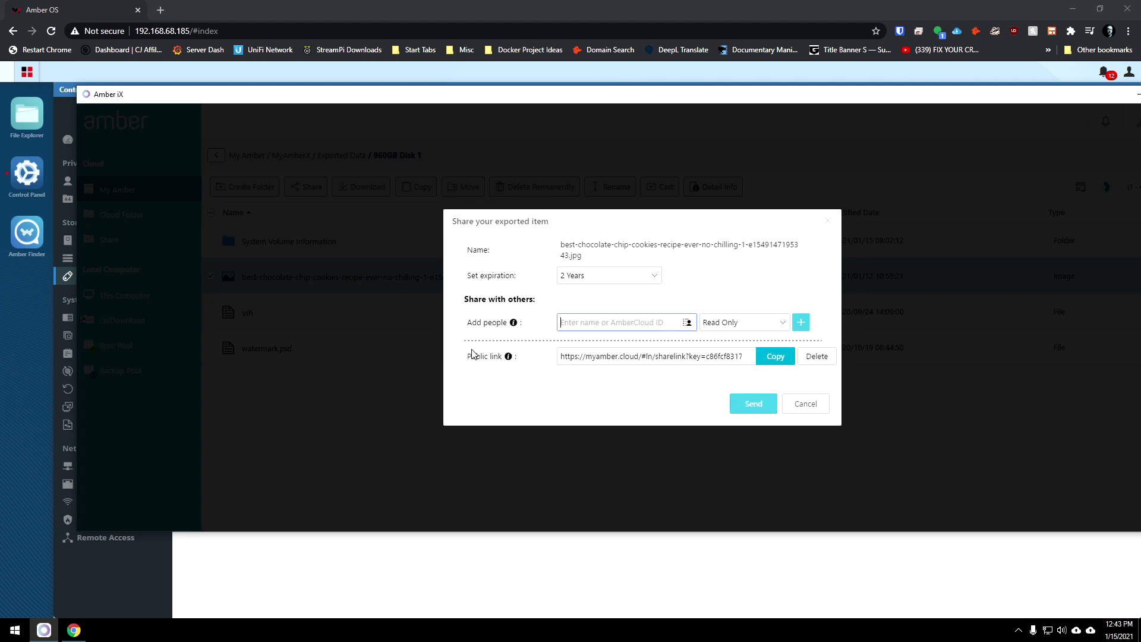
pyautogui.click(599, 322)
pyautogui.tripleClick(619, 355)
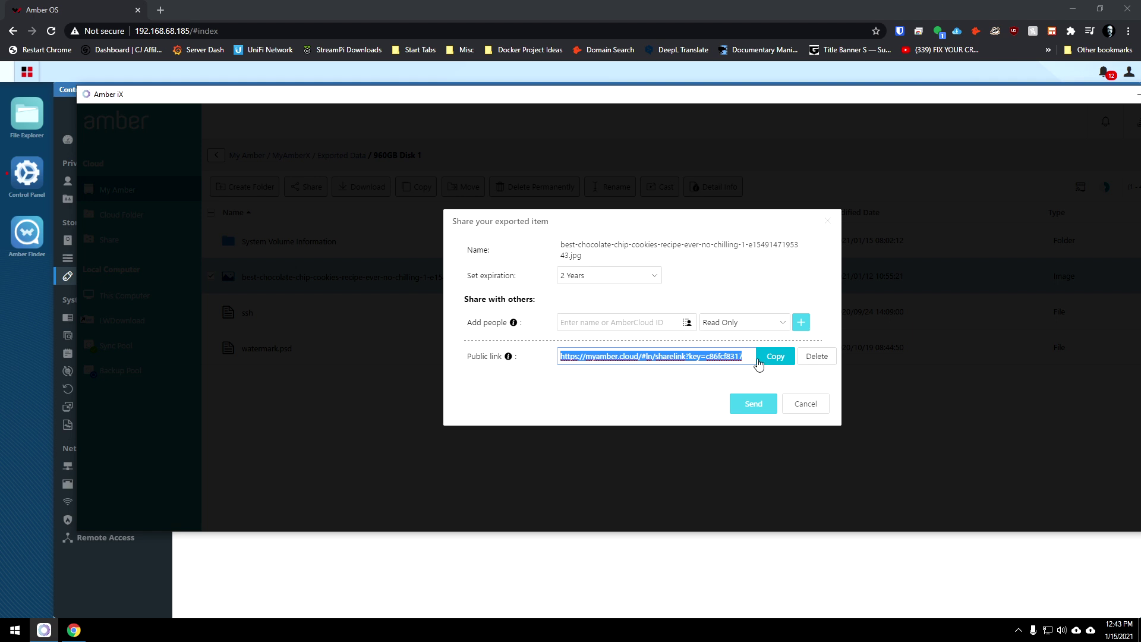
pyautogui.click(776, 357)
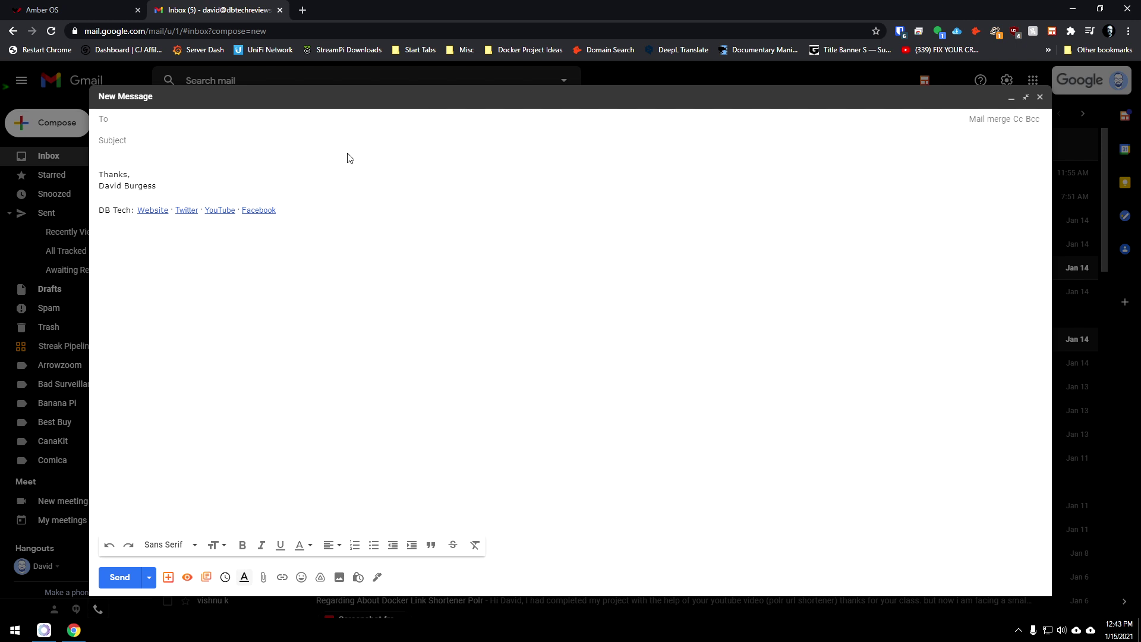
# - Paste the myamber.cloud share link into the new message body
pyautogui.click(211, 162)
pyautogui.hotkey('ctrl', 'v')
pyautogui.press('Return')
pyautogui.press('Return')
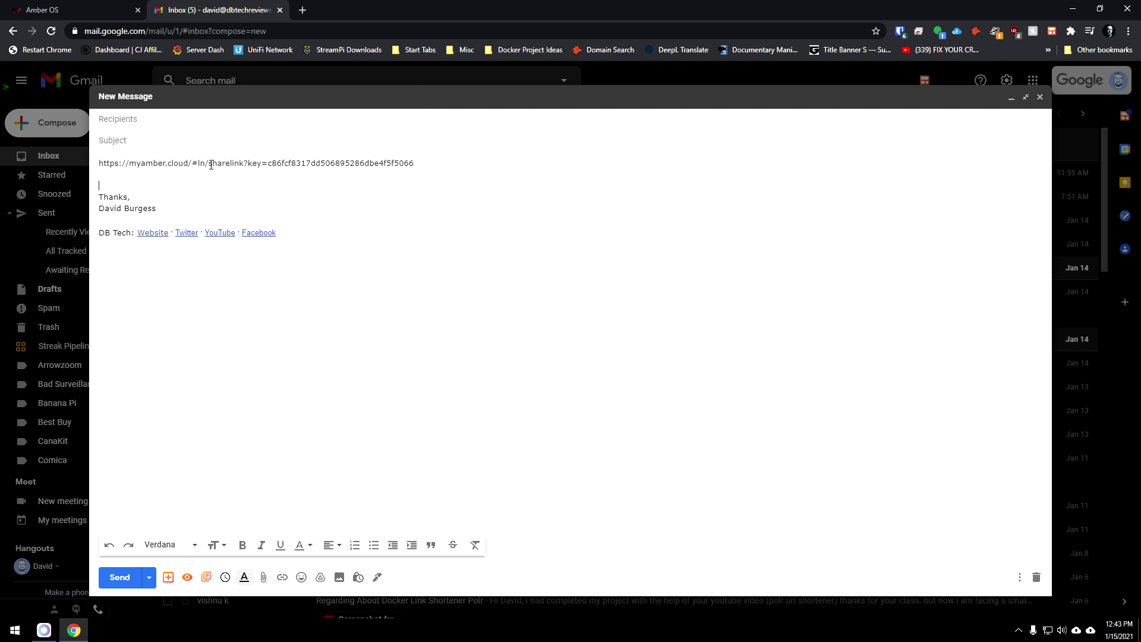
# - Add the suggested recipient, enter subject 'This is a cool file to share', and send
pyautogui.click(178, 119)
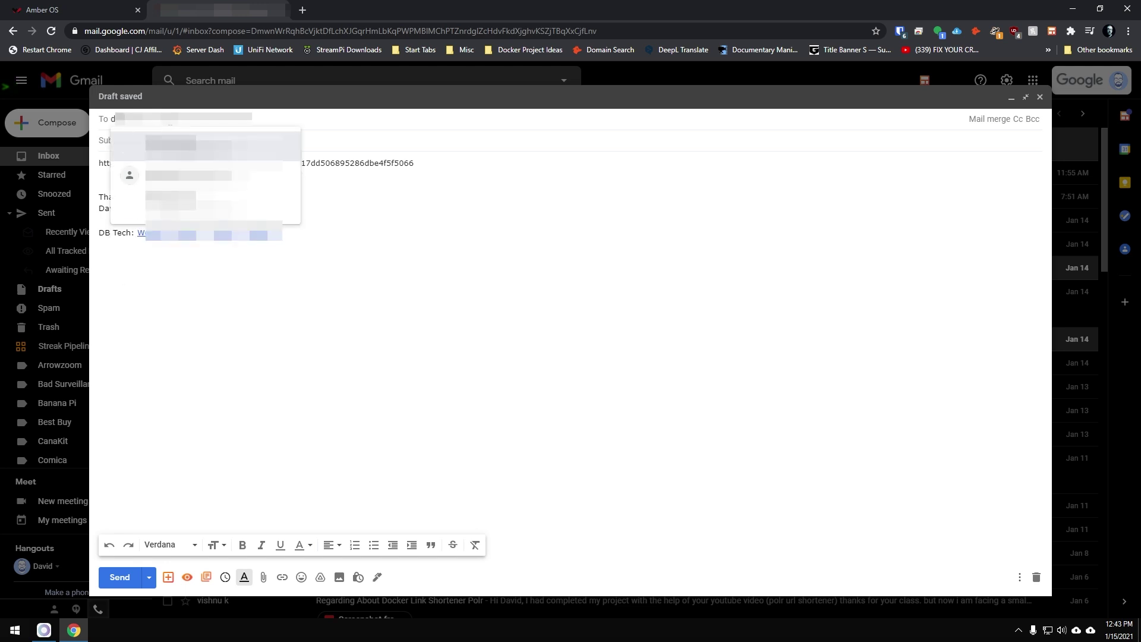
pyautogui.press('Tab')
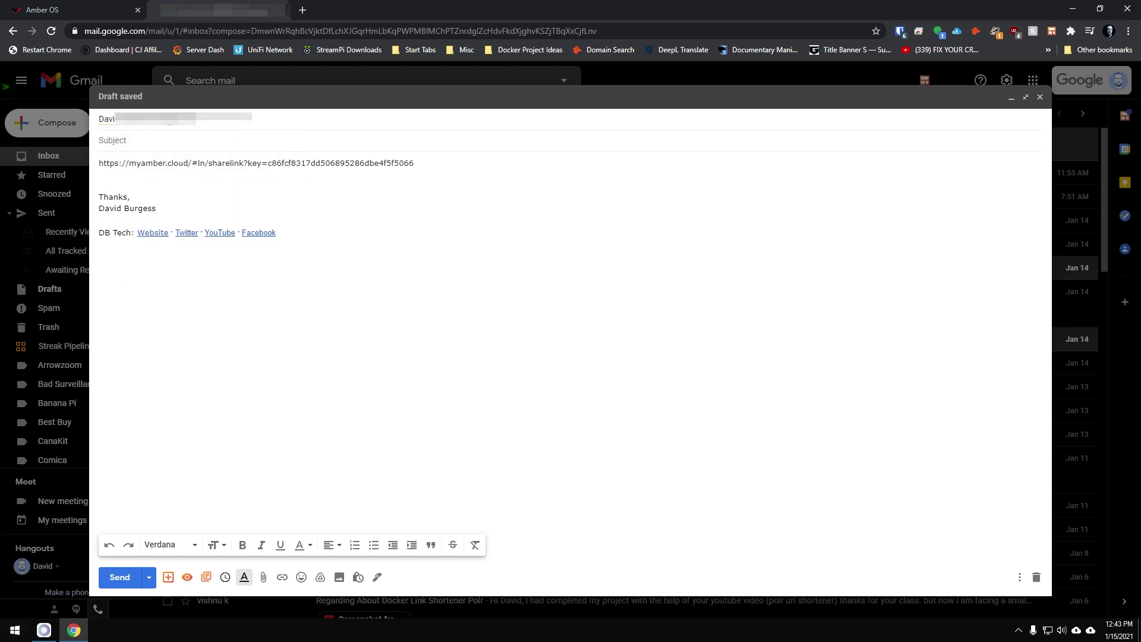
pyautogui.write('This is a coo')
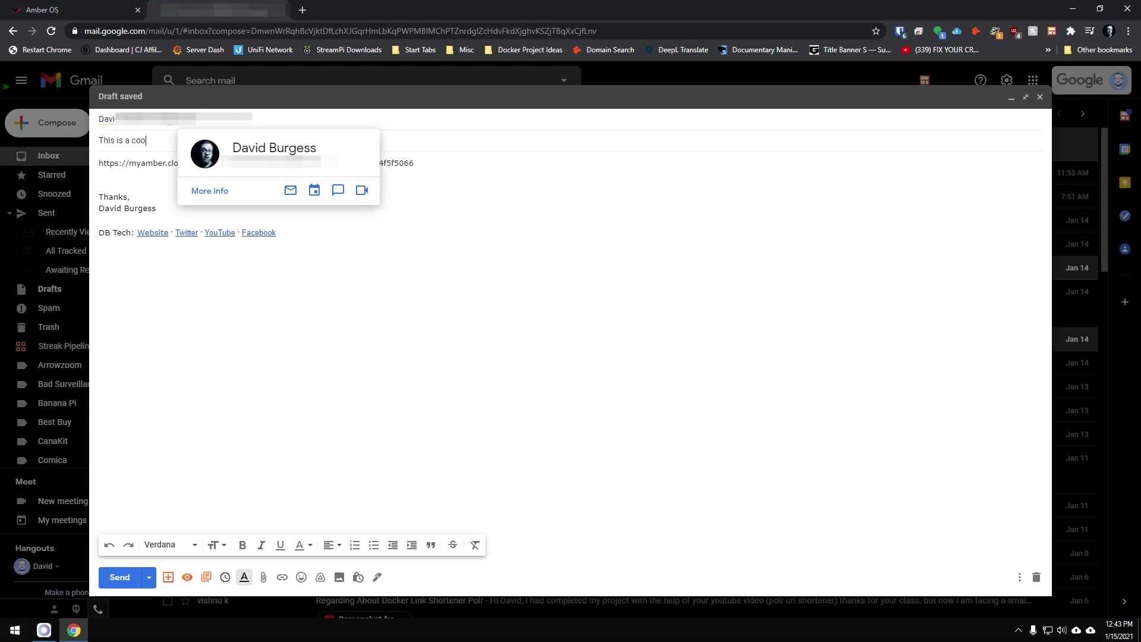
pyautogui.write('l file to share')
pyautogui.click(277, 232)
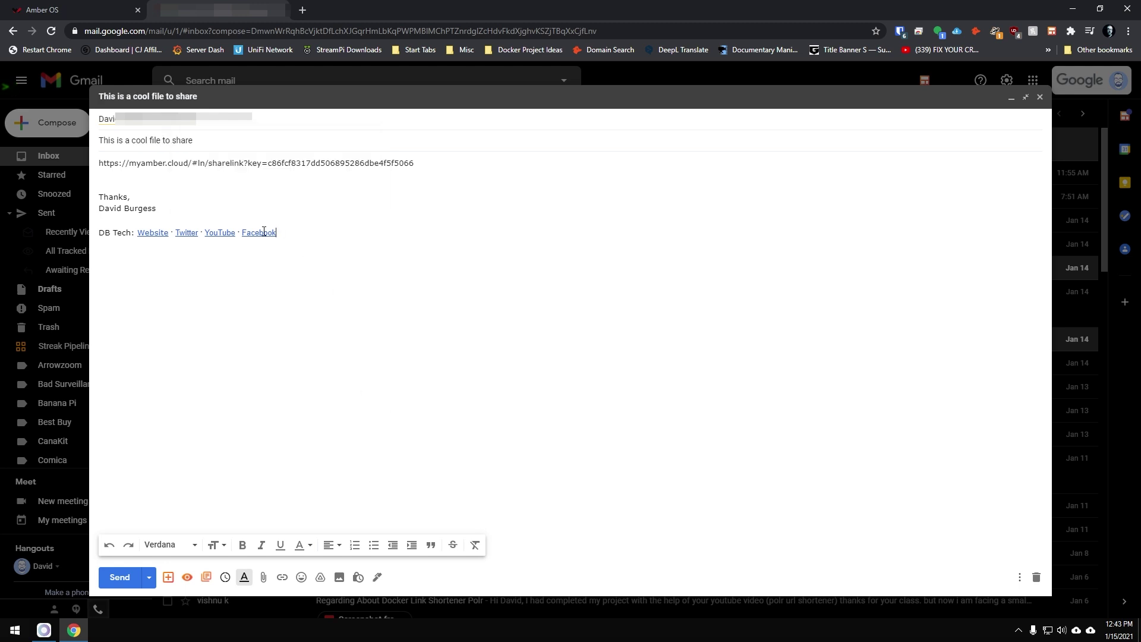
pyautogui.click(119, 577)
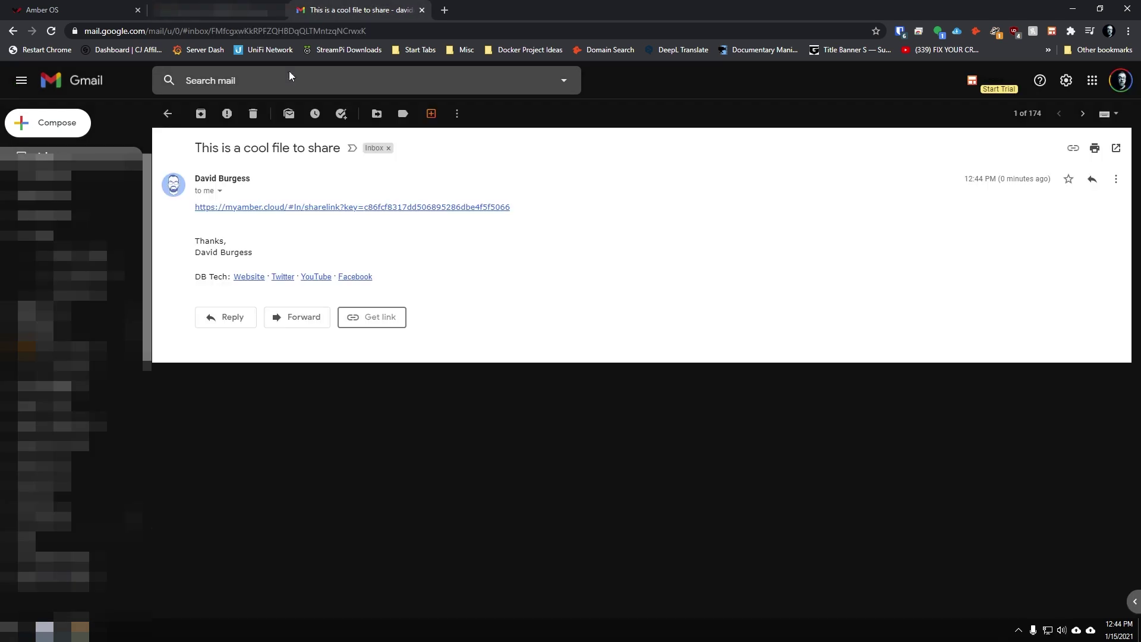
# - Bring up Chrome's context menu on the myamber.cloud link in the received email
pyautogui.rightClick(312, 211)
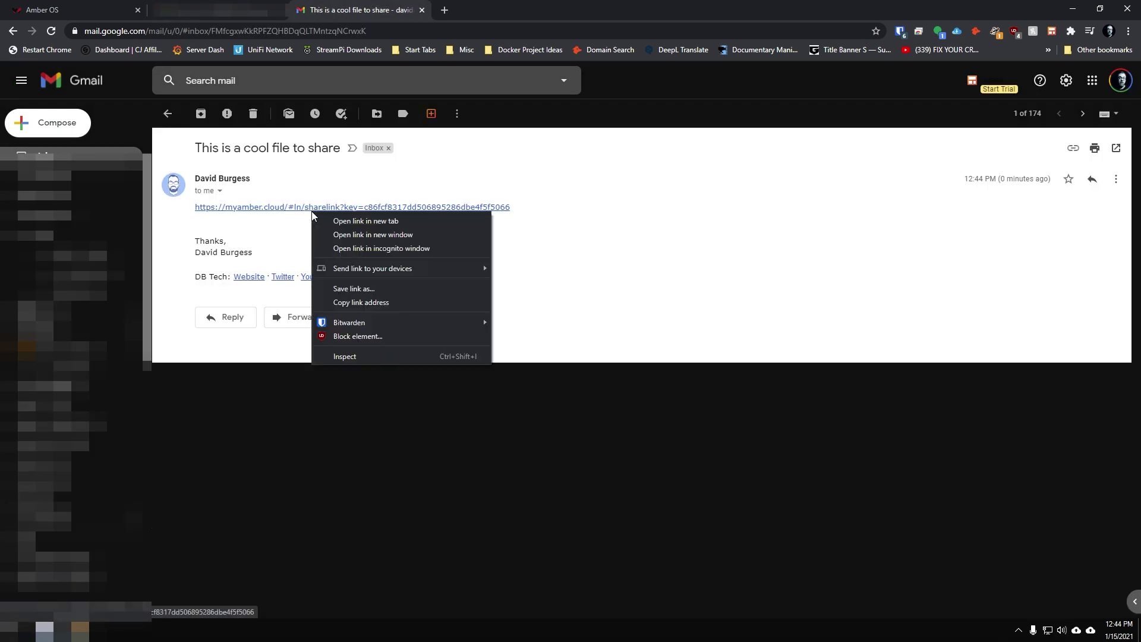